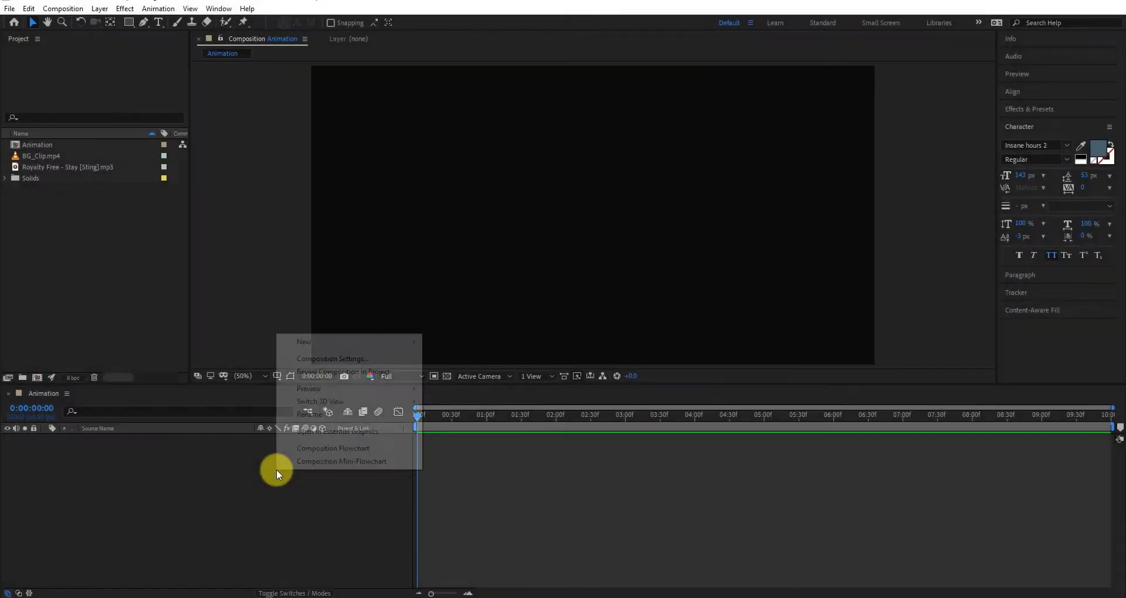
# Step: Open the Animation composition's settings: 1920×1020, 60 fps, 0:00:10:00 duration
pyautogui.click(353, 358)
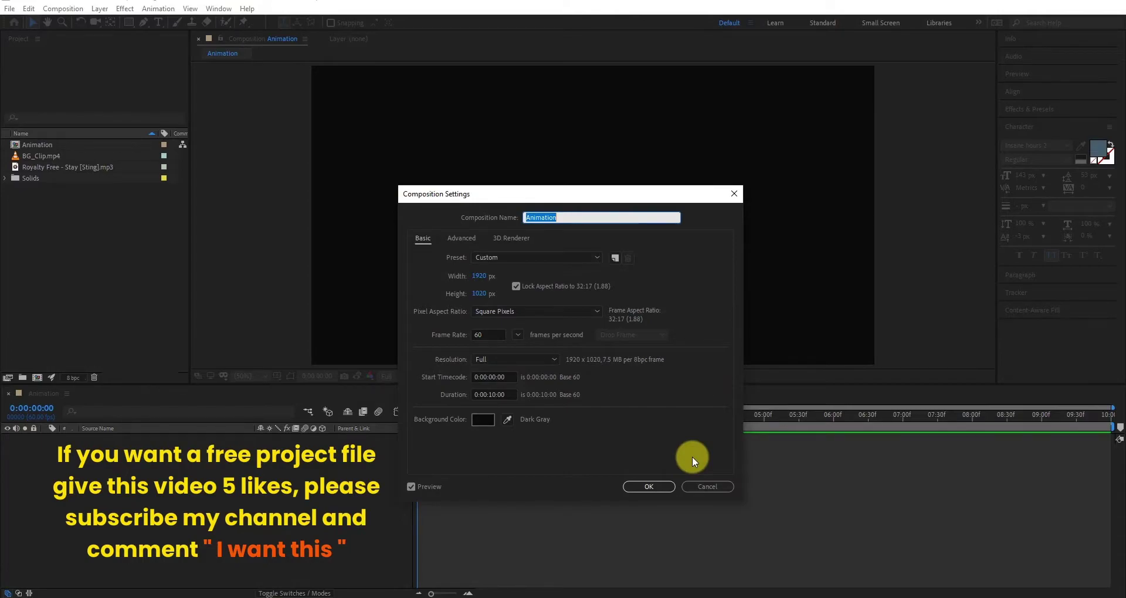
# Step: Confirm the composition settings and add a text layer reading 'Creation'
pyautogui.click(653, 487)
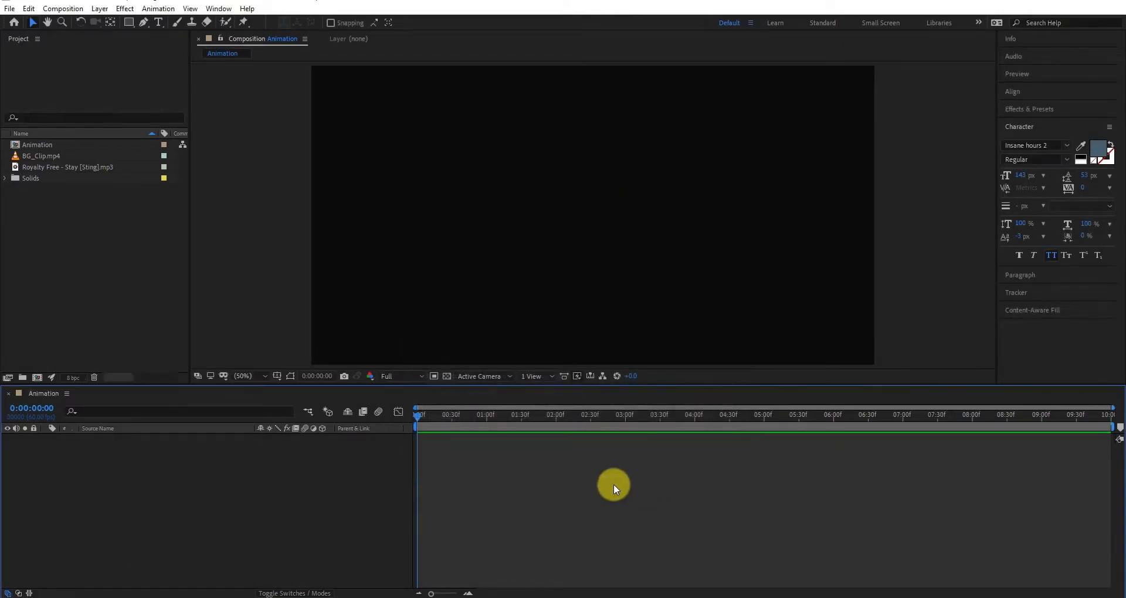
pyautogui.click(159, 22)
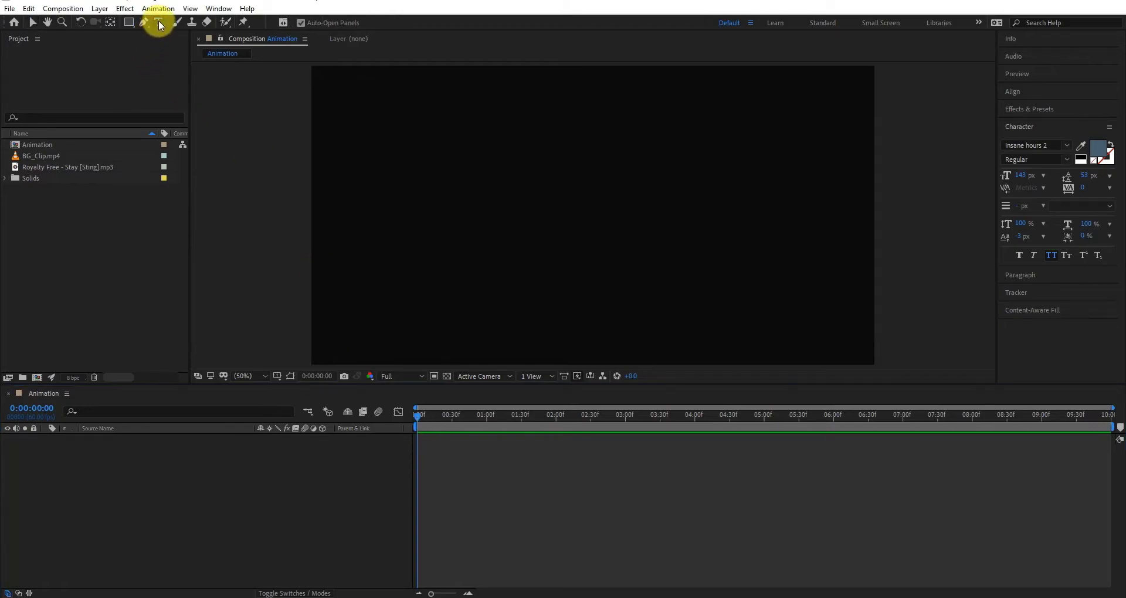
pyautogui.click(503, 204)
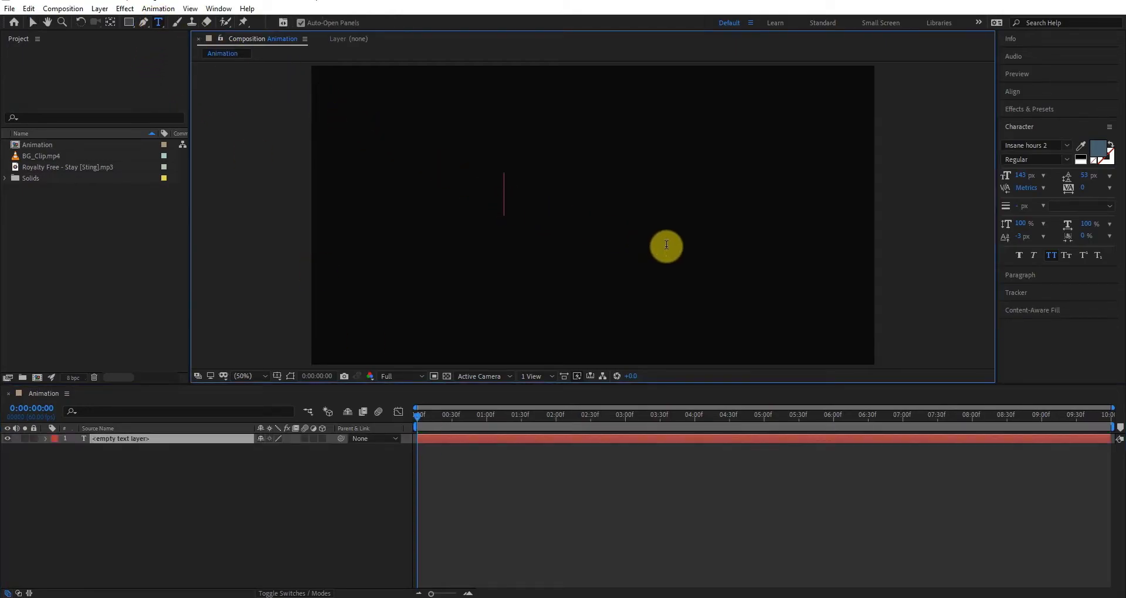
pyautogui.write('Creation')
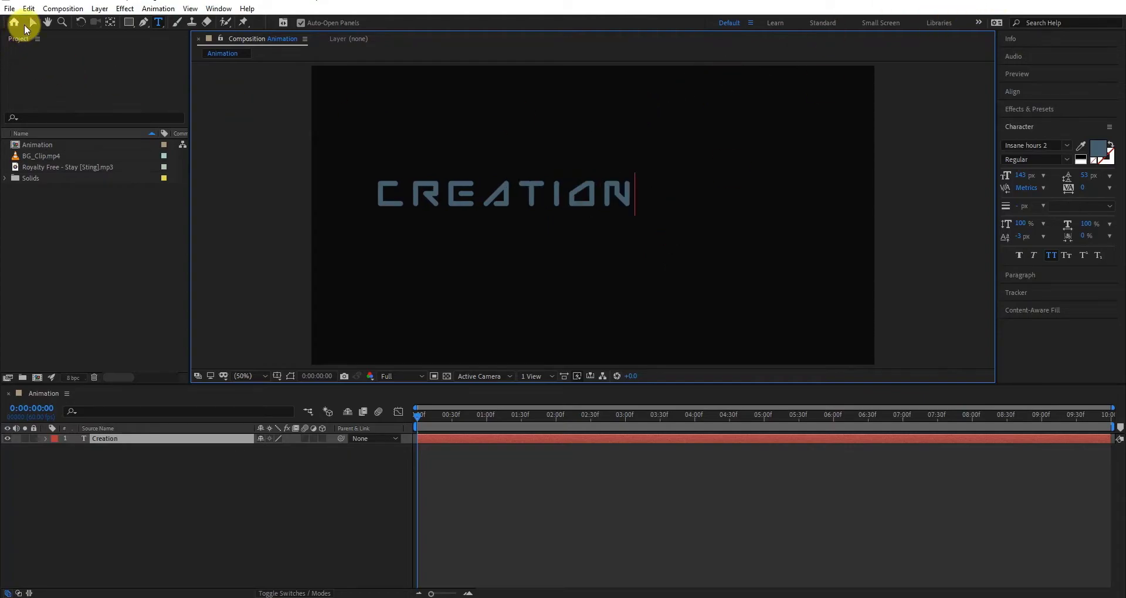
pyautogui.click(33, 23)
# Step: Centre the CREATION text horizontally and vertically with the Align panel
pyautogui.moveTo(537, 189); pyautogui.dragTo(616, 206)
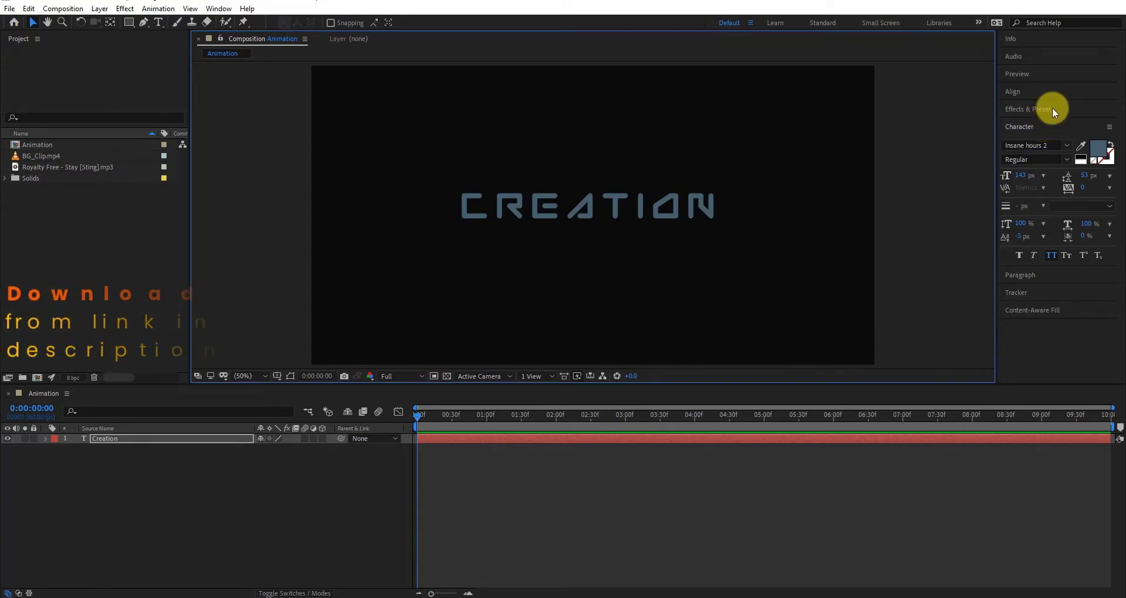
pyautogui.click(1050, 93)
pyautogui.click(1029, 120)
pyautogui.click(1091, 120)
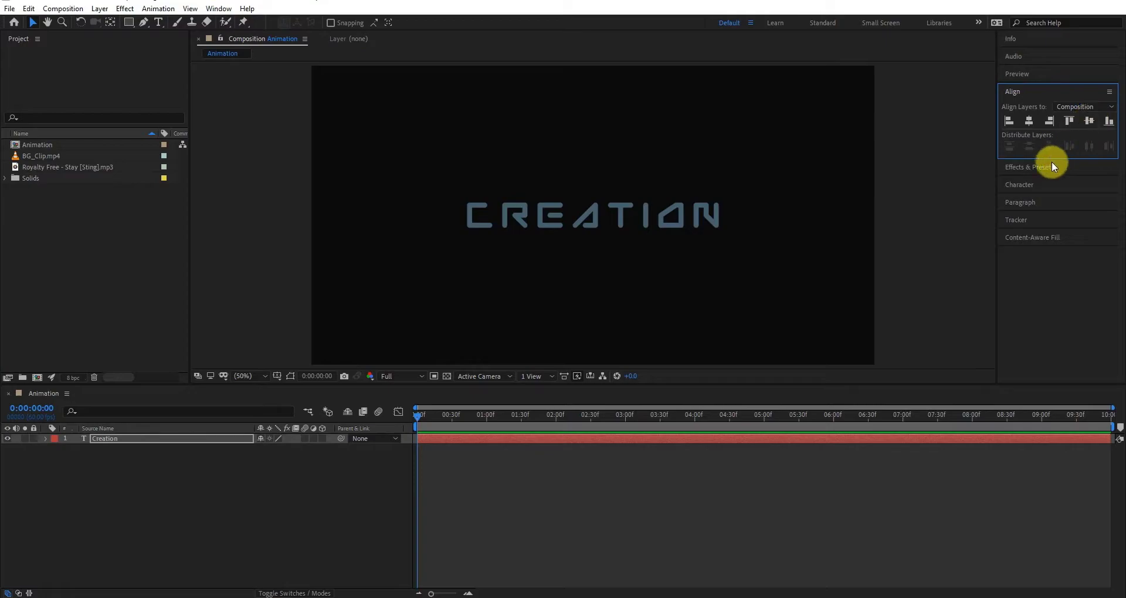
pyautogui.click(1046, 183)
pyautogui.click(75, 156)
# Step: Place BG_Clip.mp4 as layer 2 beneath Creation and preview the result
pyautogui.moveTo(75, 156); pyautogui.dragTo(121, 484)
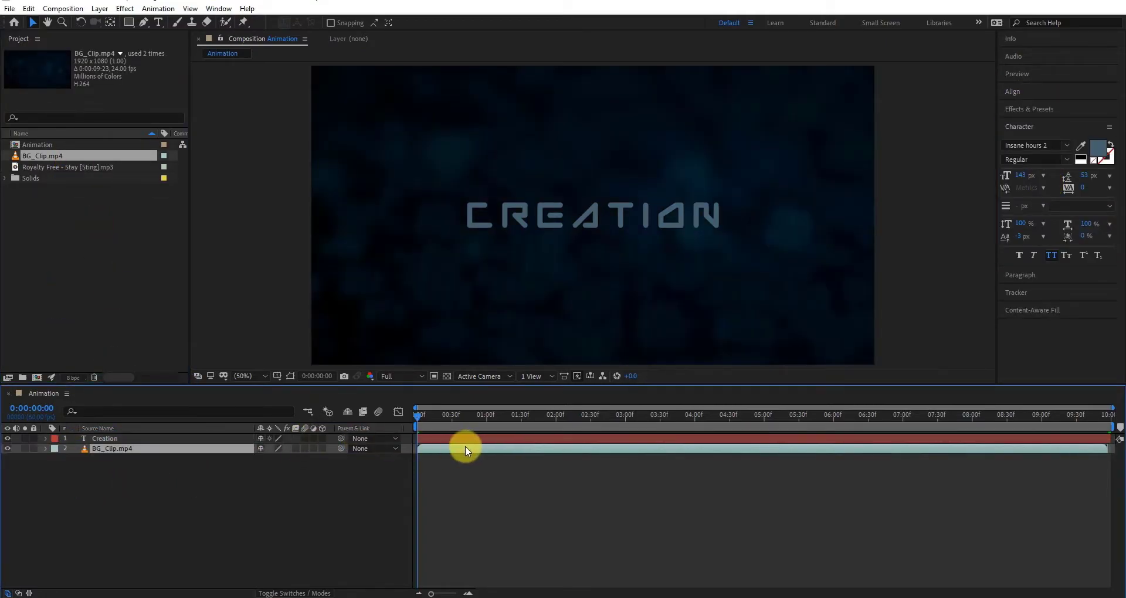
pyautogui.press('space')
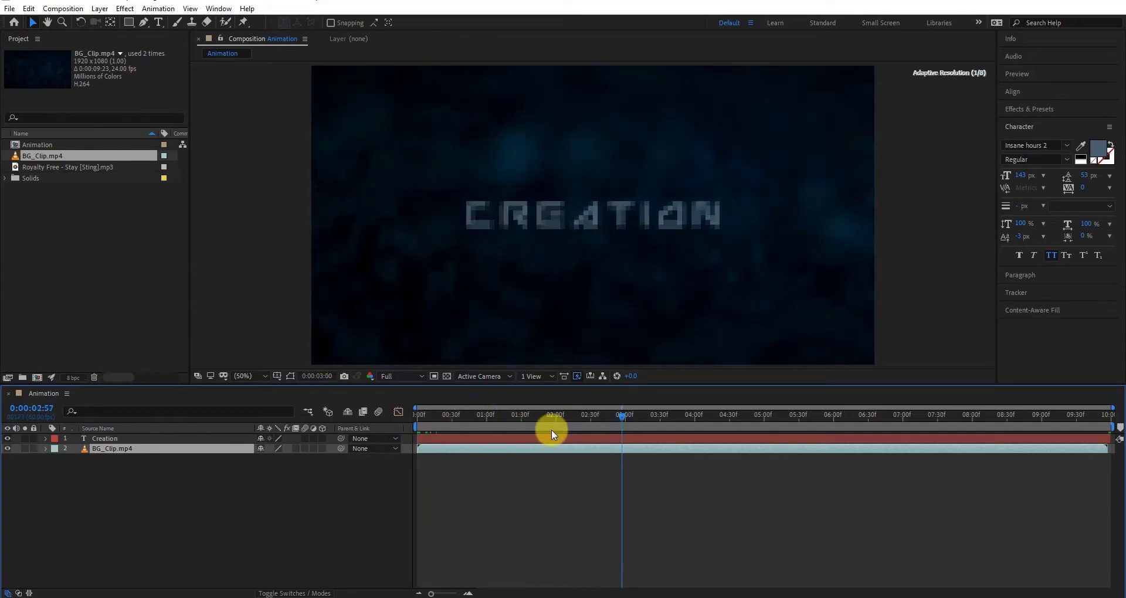
pyautogui.press('space')
pyautogui.click(141, 439)
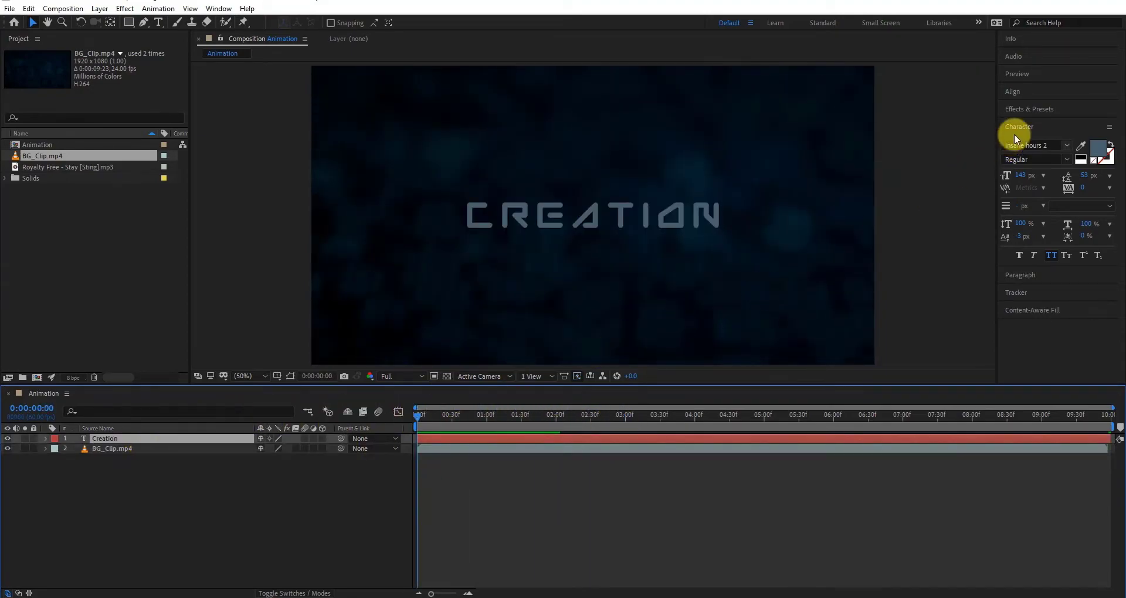
pyautogui.click(1029, 111)
# Step: Apply the 3D Scramble In Position Z preset to the Creation layer
pyautogui.click(1037, 122)
pyautogui.write('3d po')
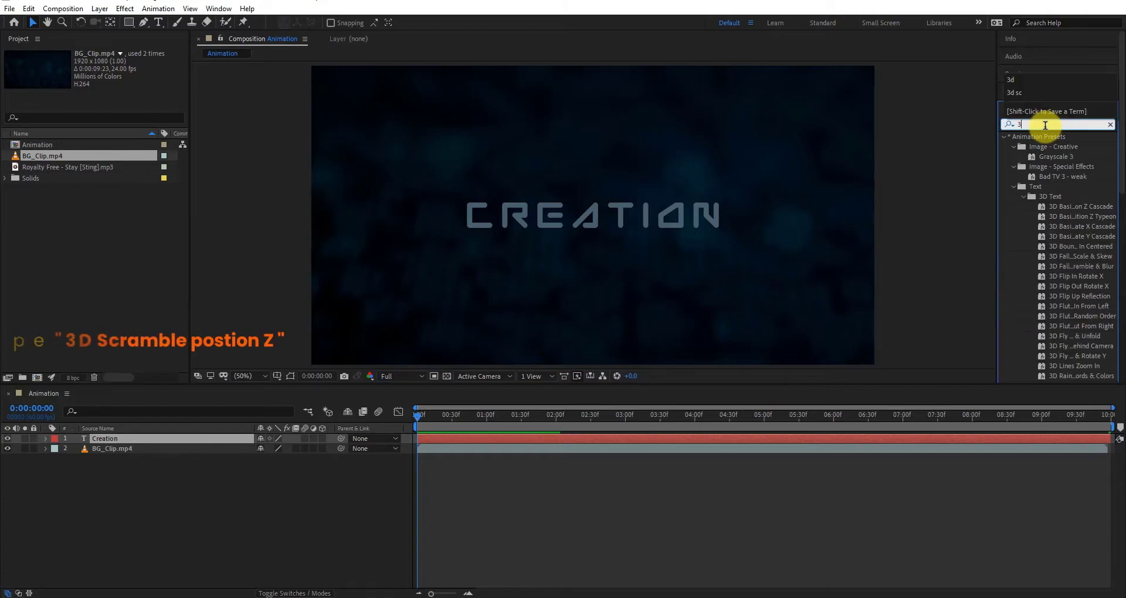
pyautogui.press('BackSpace')
pyautogui.press('BackSpace')
pyautogui.write('s')
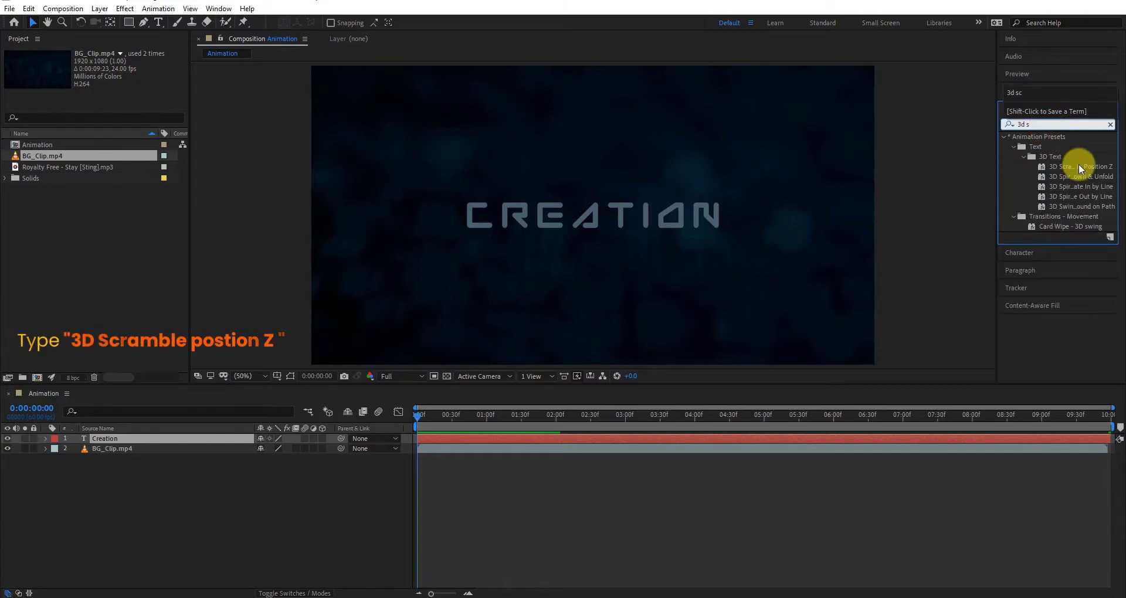
pyautogui.click(1092, 167)
pyautogui.moveTo(1092, 166); pyautogui.dragTo(170, 438)
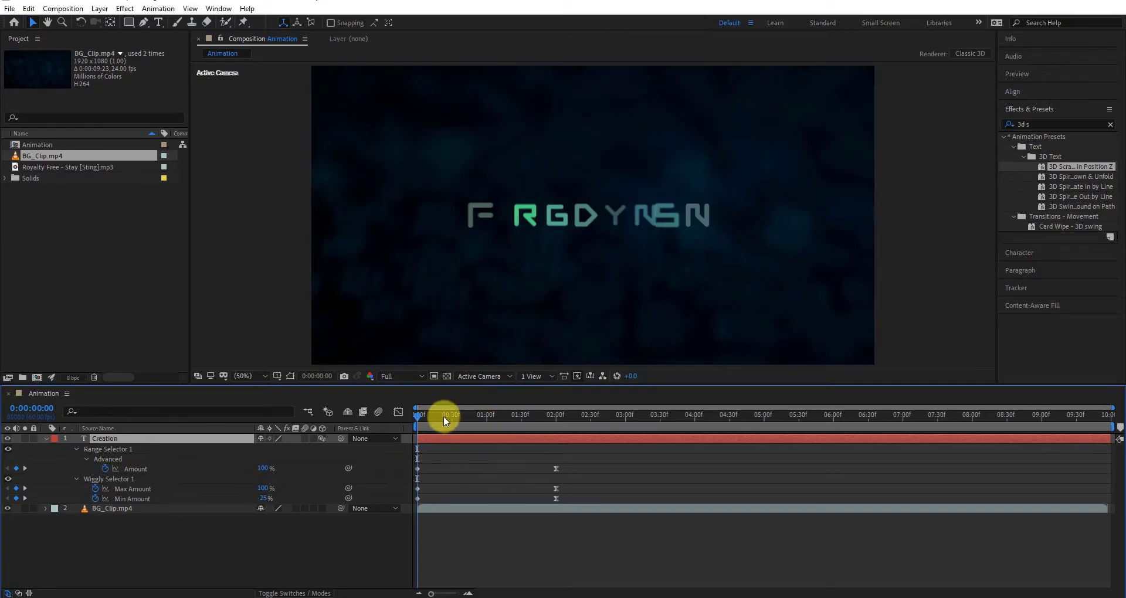
# Step: Move the scramble's end keyframes to 5 seconds
pyautogui.moveTo(444, 416); pyautogui.dragTo(763, 497)
pyautogui.moveTo(590, 467); pyautogui.dragTo(663, 502)
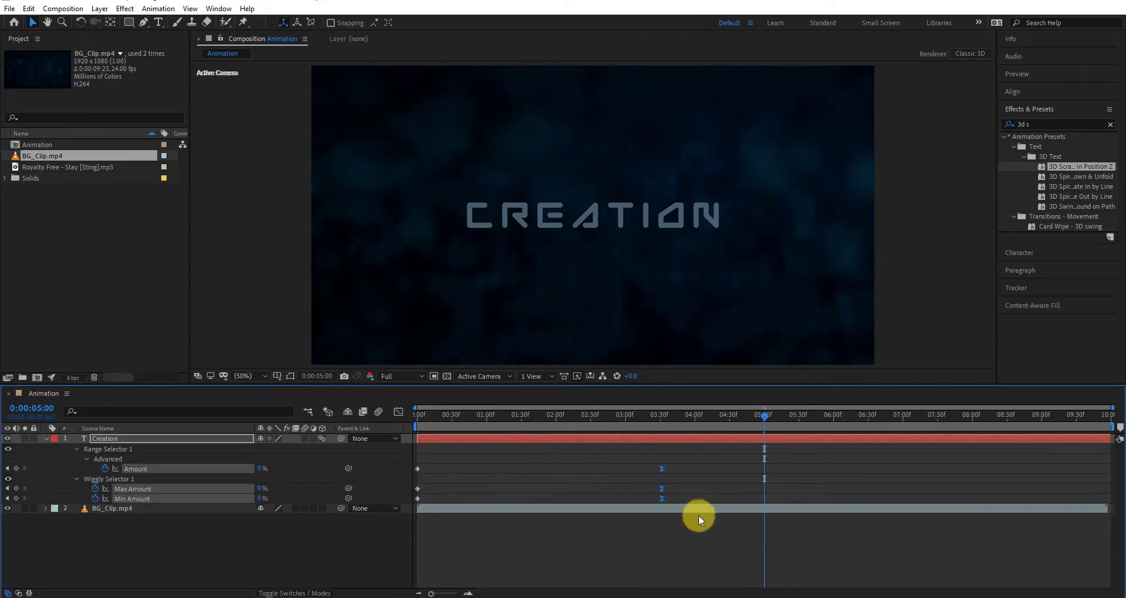
pyautogui.click(775, 525)
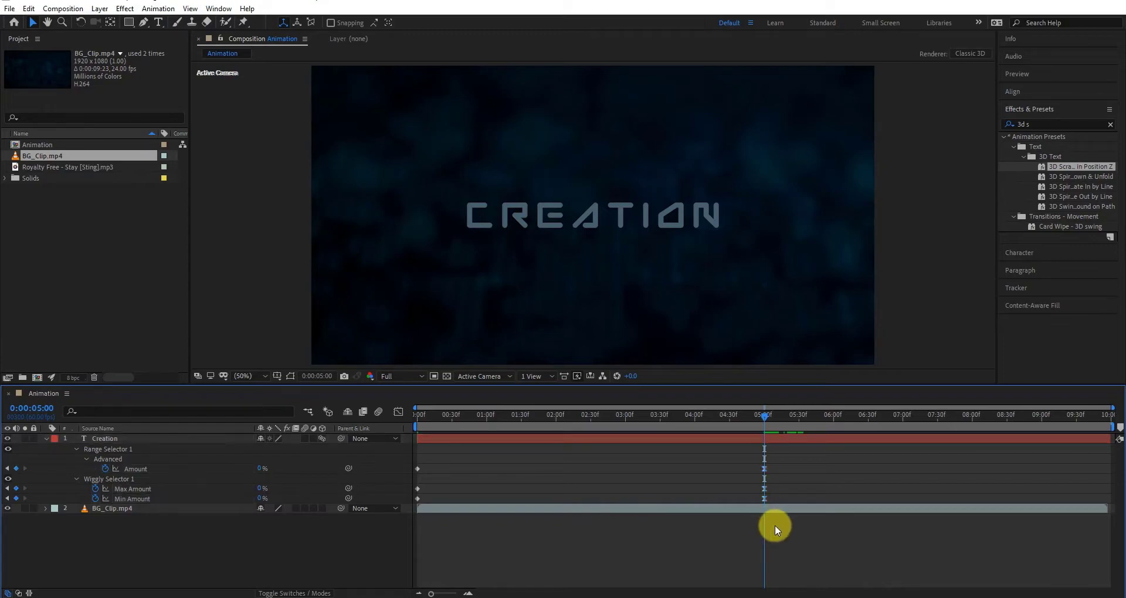
pyautogui.moveTo(729, 424); pyautogui.dragTo(385, 441)
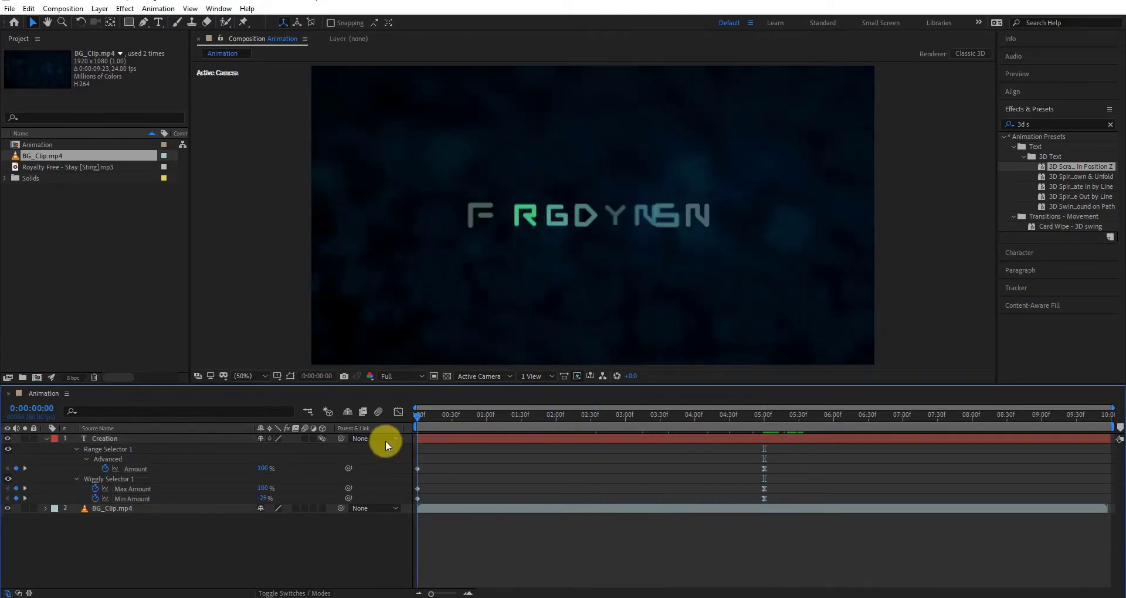
pyautogui.click(432, 437)
pyautogui.click(428, 466)
pyautogui.click(422, 467)
# Step: Set the scramble Amount to 53% and Min Amount to 0%
pyautogui.moveTo(263, 467); pyautogui.dragTo(147, 470)
pyautogui.moveTo(262, 499); pyautogui.dragTo(339, 505)
pyautogui.click(264, 498)
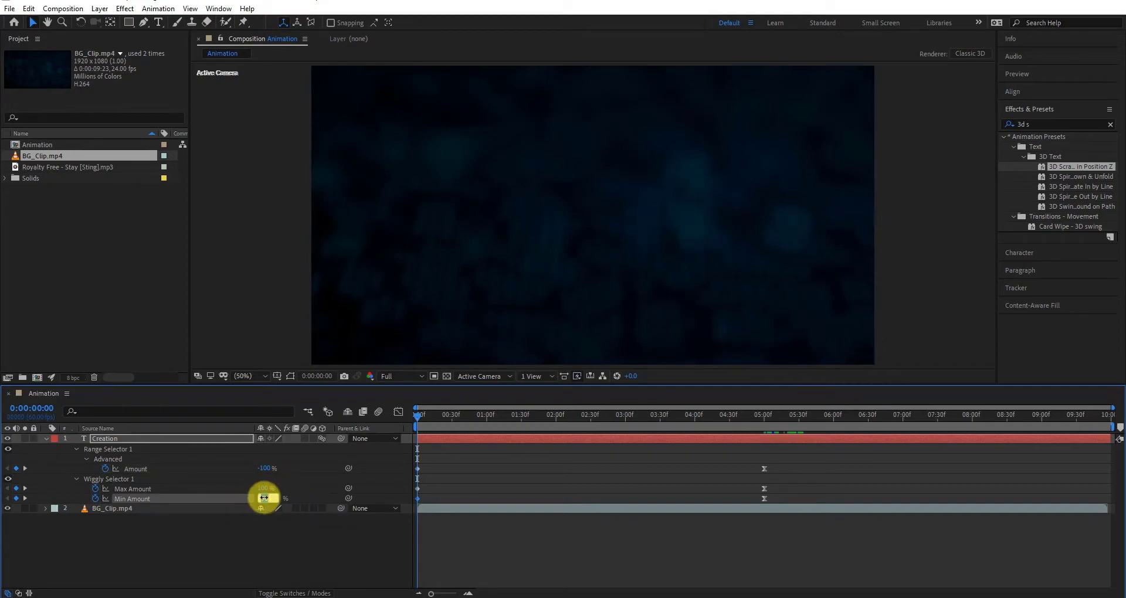
pyautogui.write('0')
pyautogui.press('Return')
pyautogui.click(258, 496)
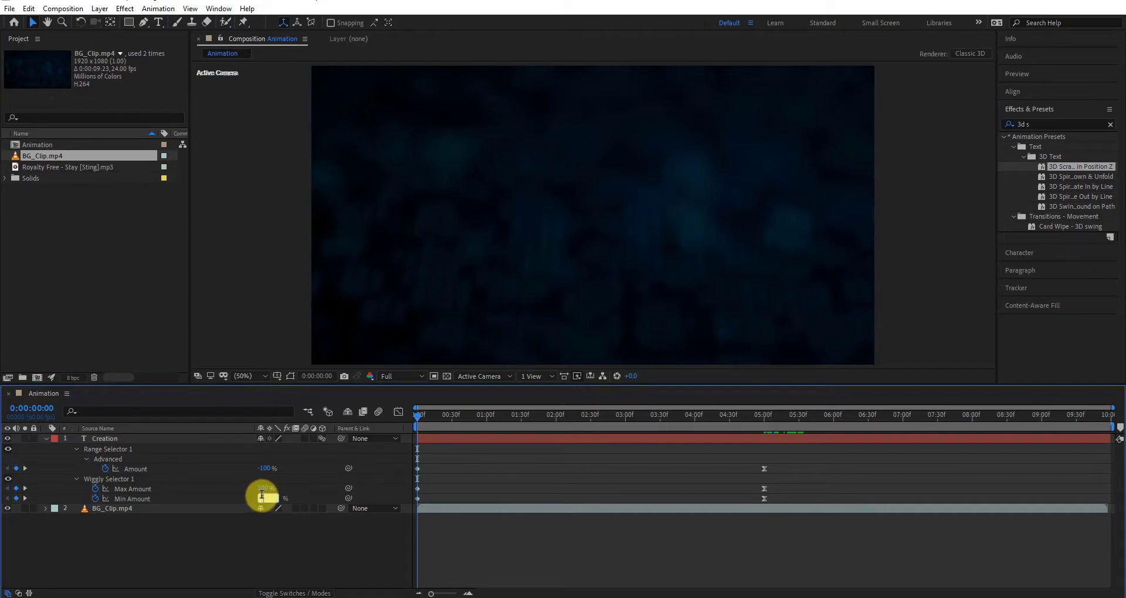
pyautogui.moveTo(418, 414); pyautogui.dragTo(765, 441)
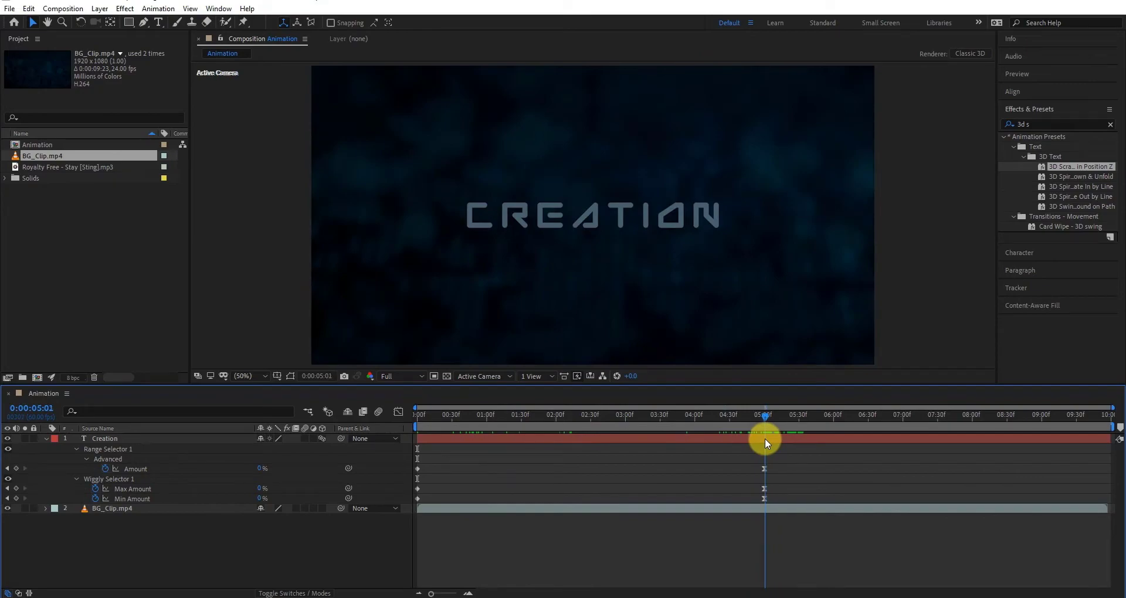
# Step: Apply the Fill effect to the Creation text layer
pyautogui.click(473, 439)
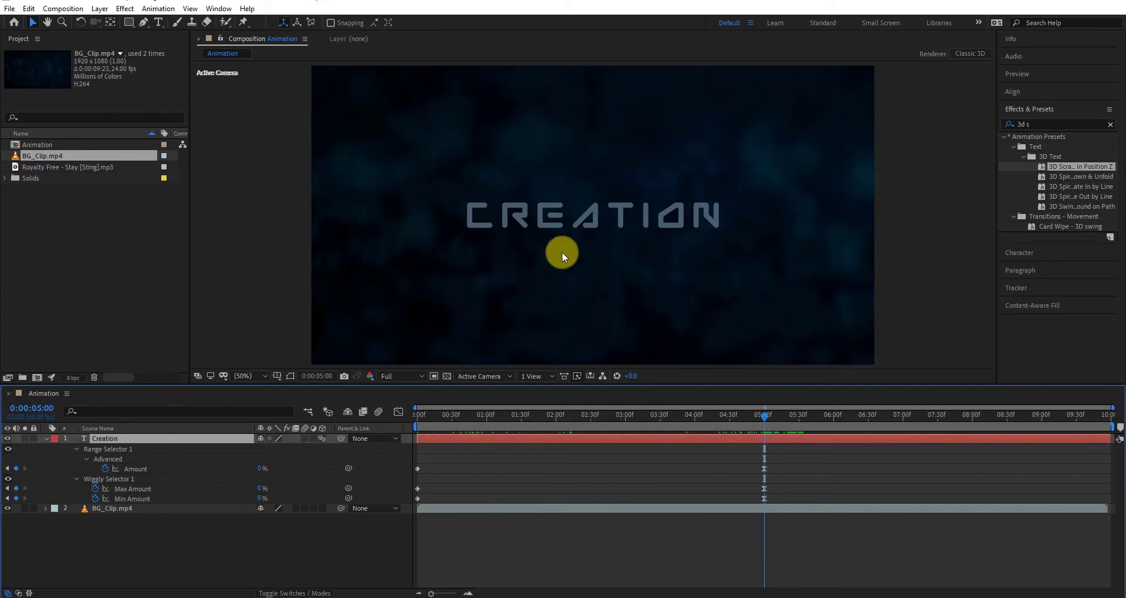
pyautogui.click(1013, 124)
pyautogui.write('fil')
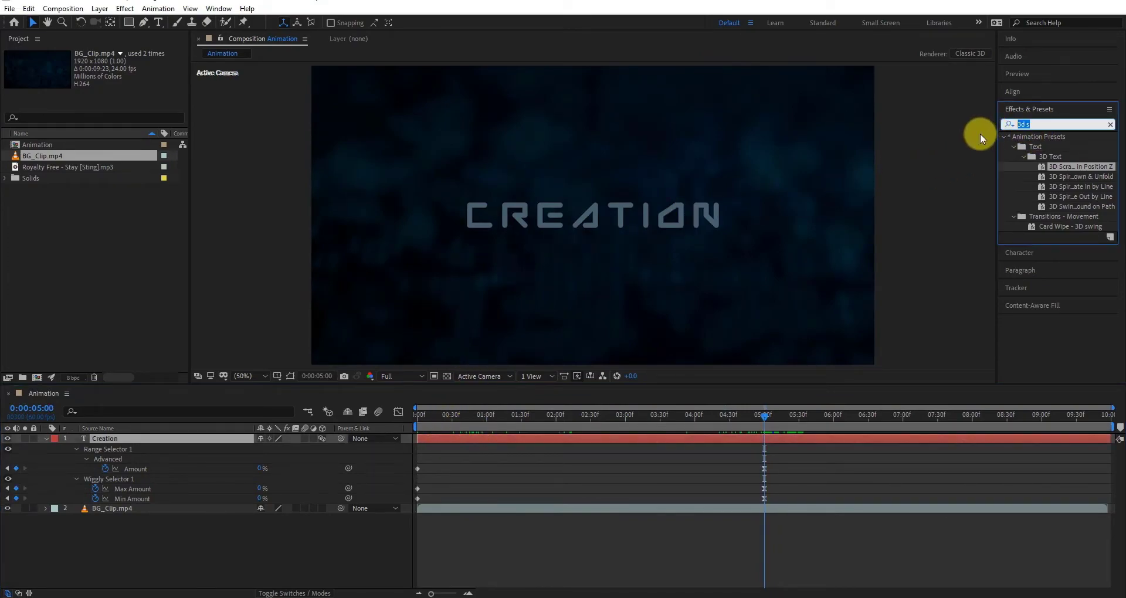
pyautogui.write('l')
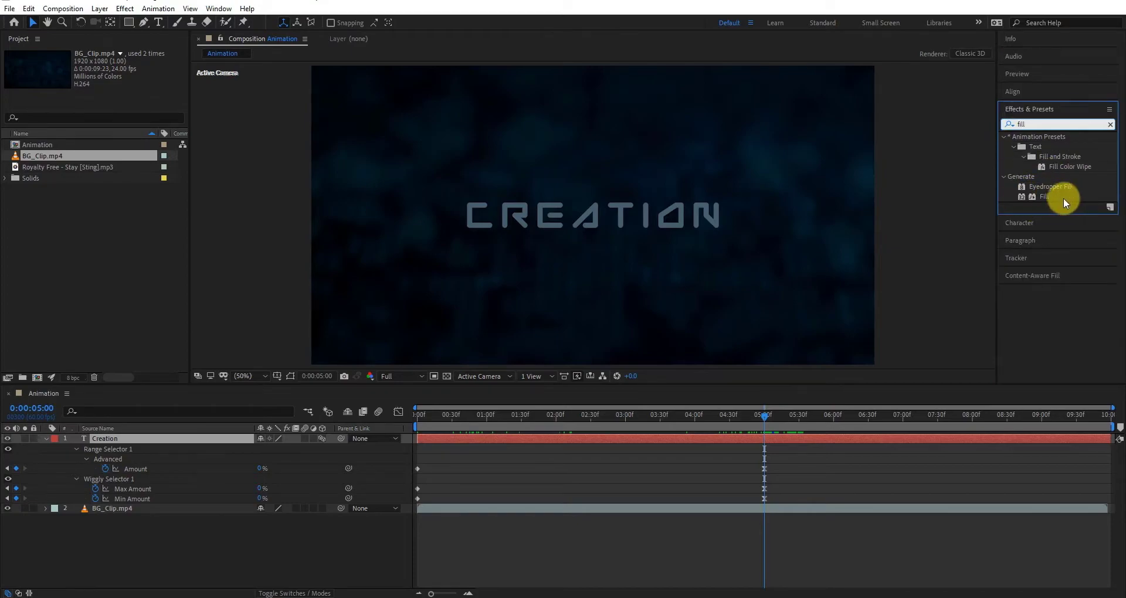
pyautogui.moveTo(1044, 197); pyautogui.dragTo(525, 220)
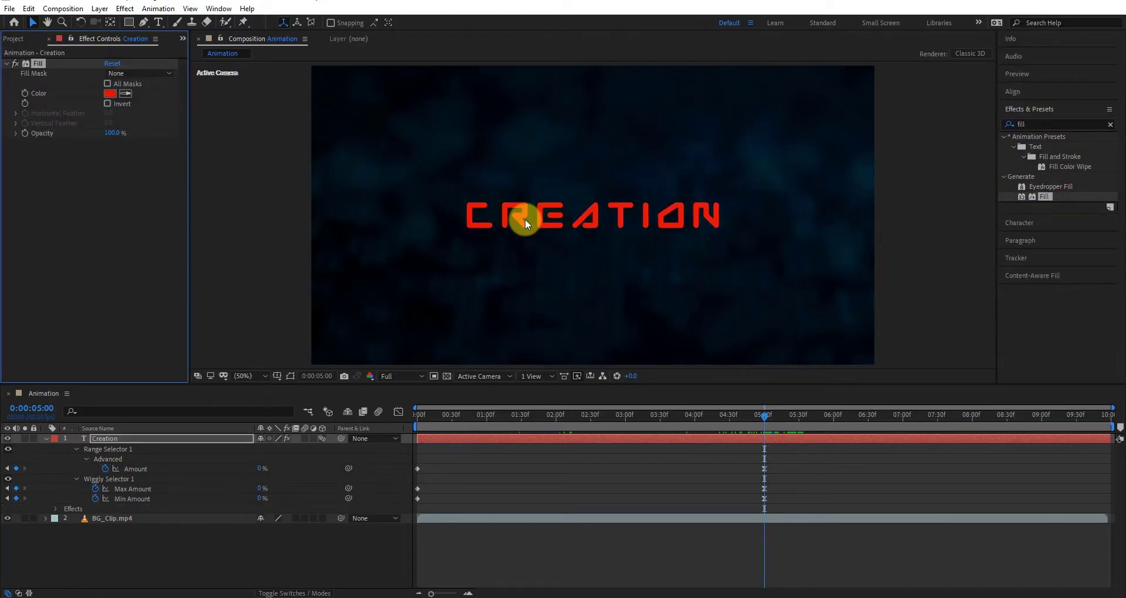
# Step: Set the Fill colour to the text's grey-blue 47606C
pyautogui.click(1028, 222)
pyautogui.click(1096, 147)
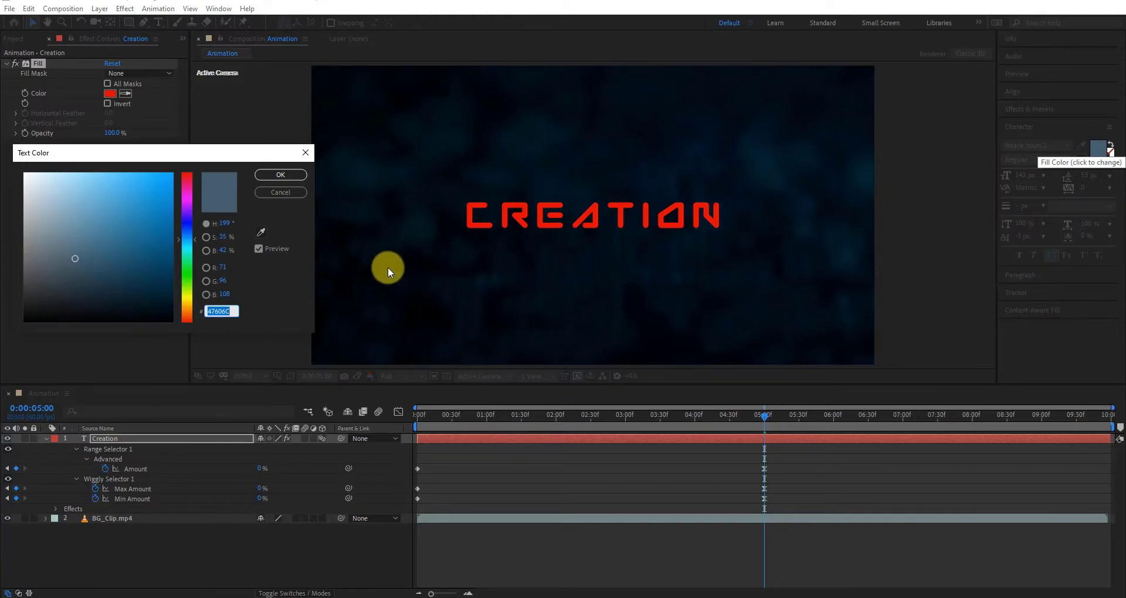
pyautogui.click(280, 174)
pyautogui.click(110, 94)
pyautogui.write('47606C')
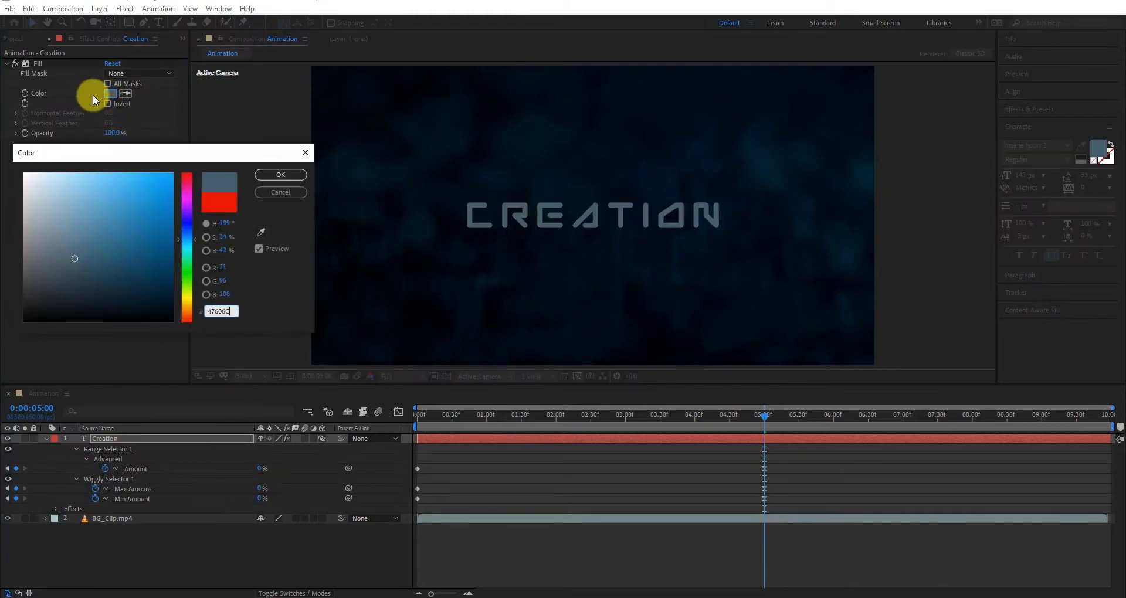
pyautogui.press('Return')
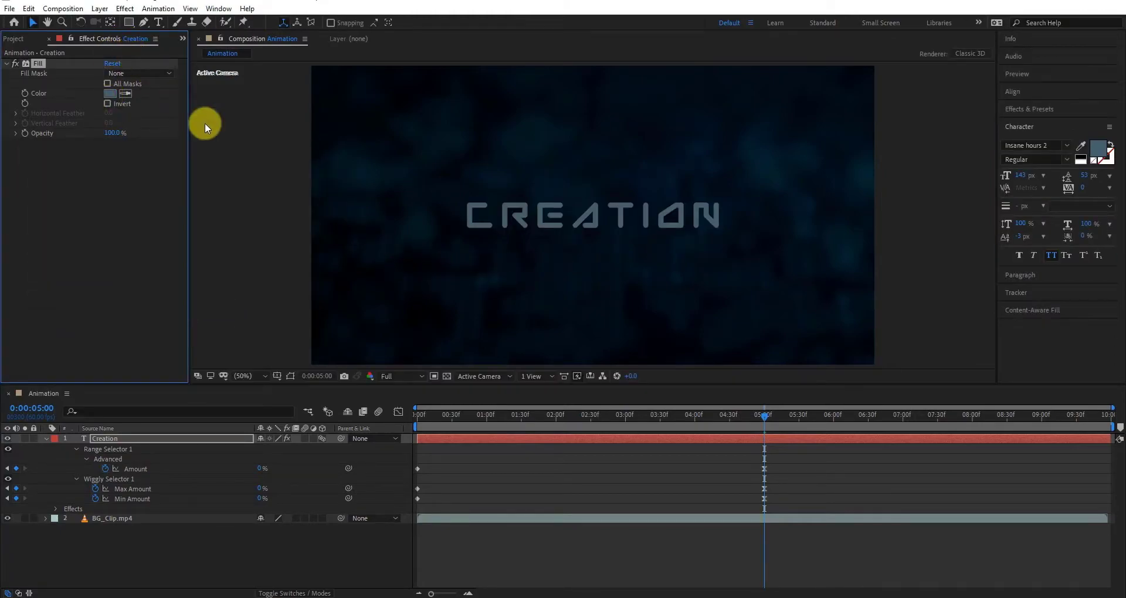
pyautogui.click(132, 439)
# Step: Pre-compose the Creation text layer and apply Shift Channels to the precomp
pyautogui.click(45, 439)
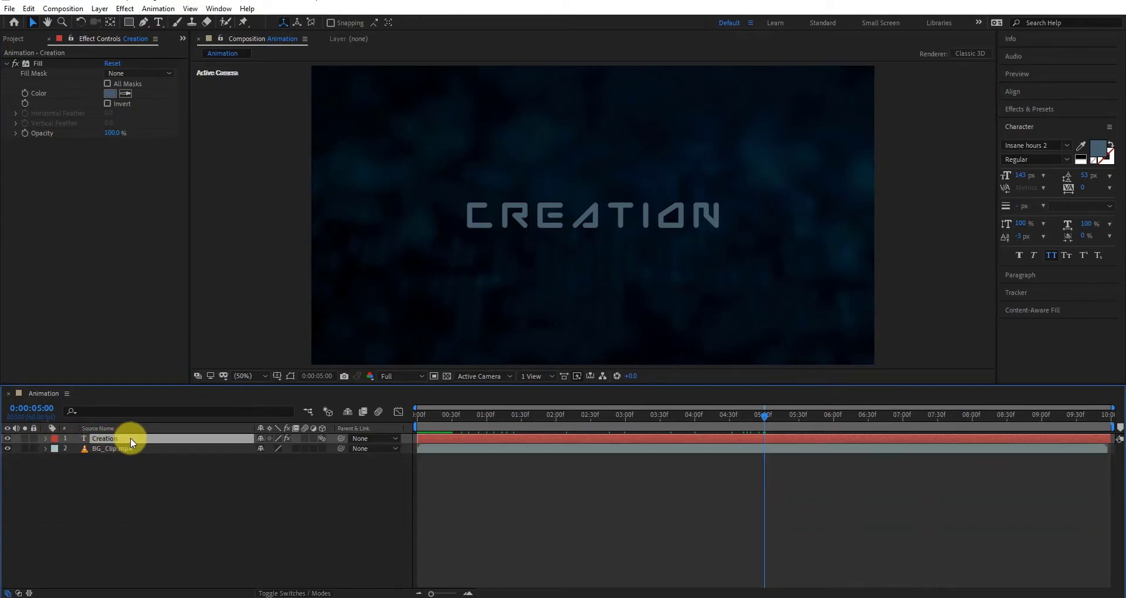
pyautogui.hotkey('ctrl', 'shift', 'c')
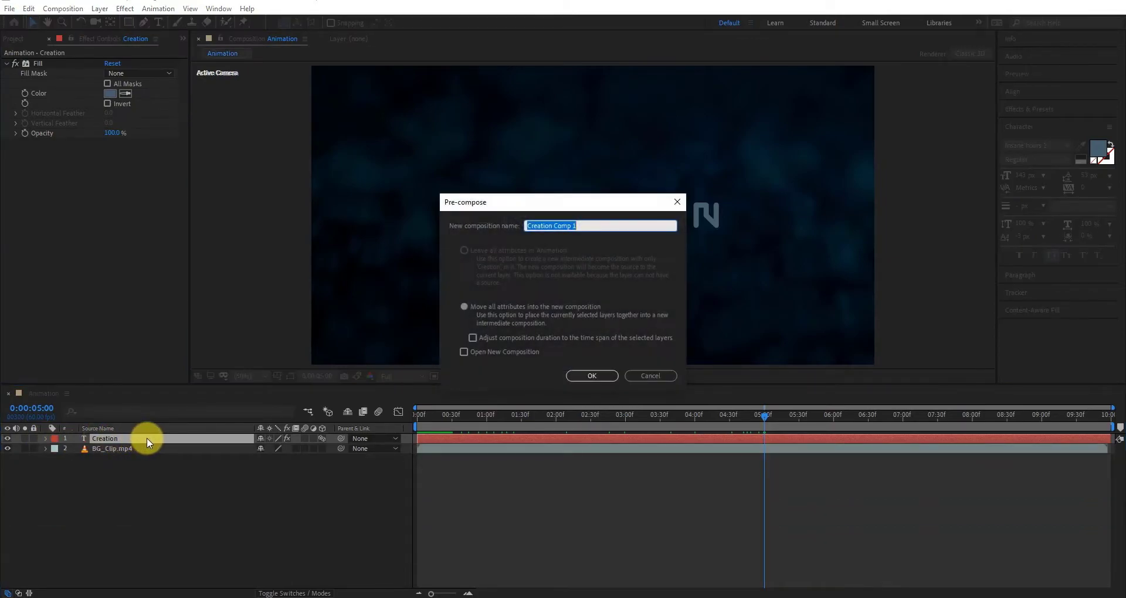
pyautogui.write('Text_')
pyautogui.press('Return')
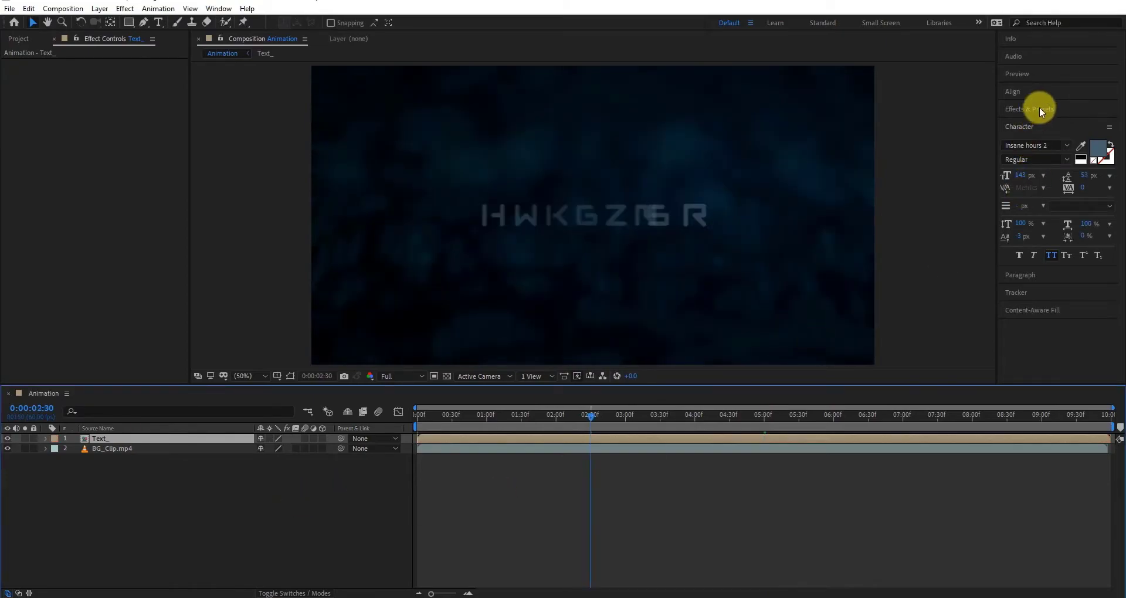
pyautogui.click(1039, 109)
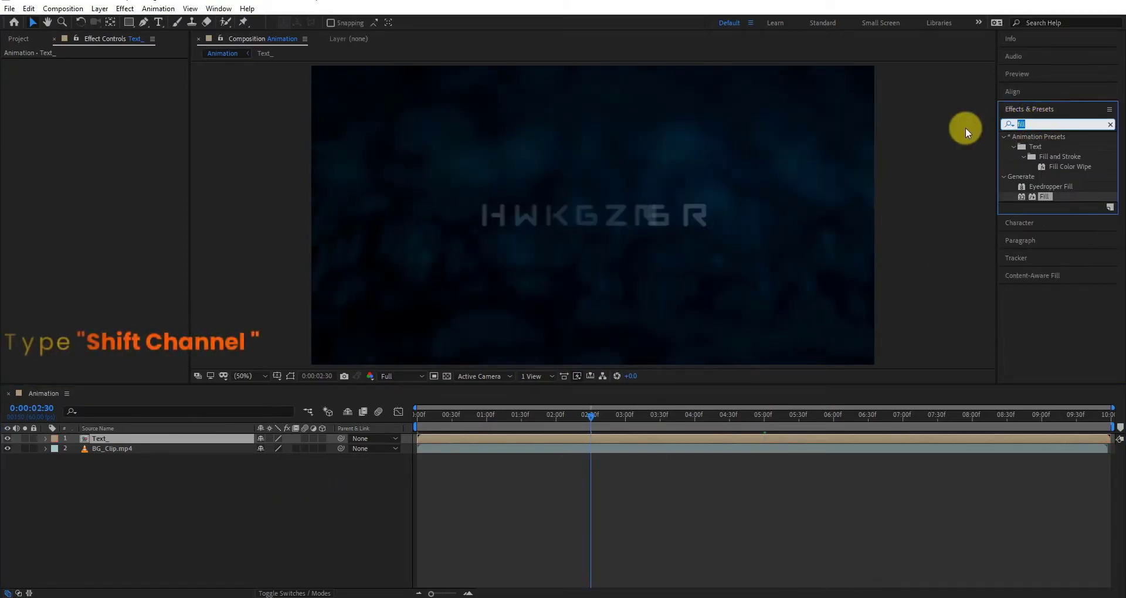
pyautogui.write('Shif')
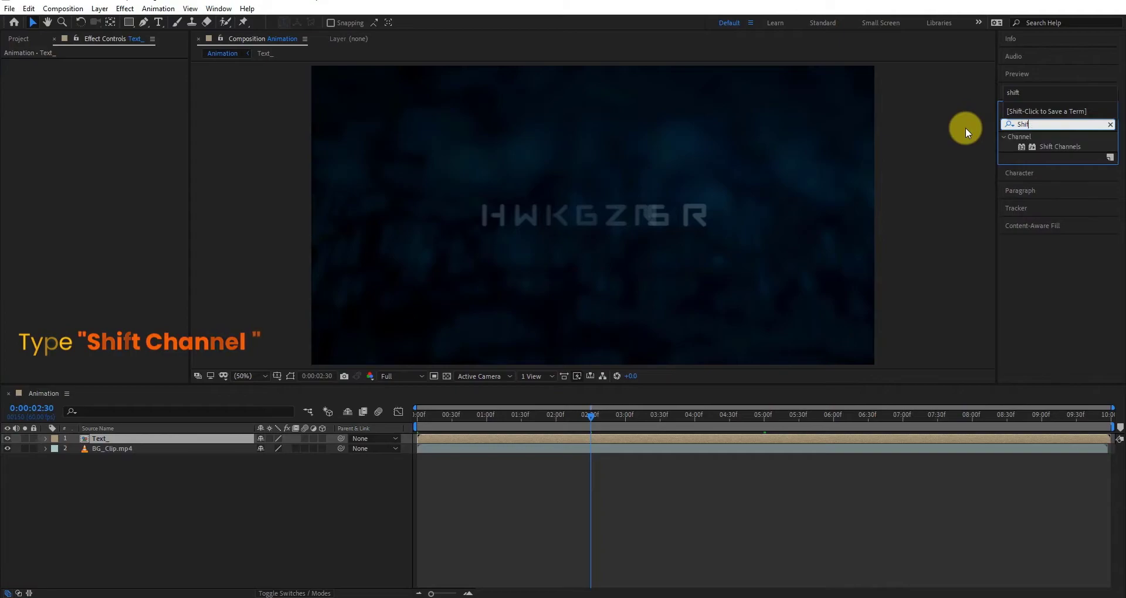
pyautogui.write('t')
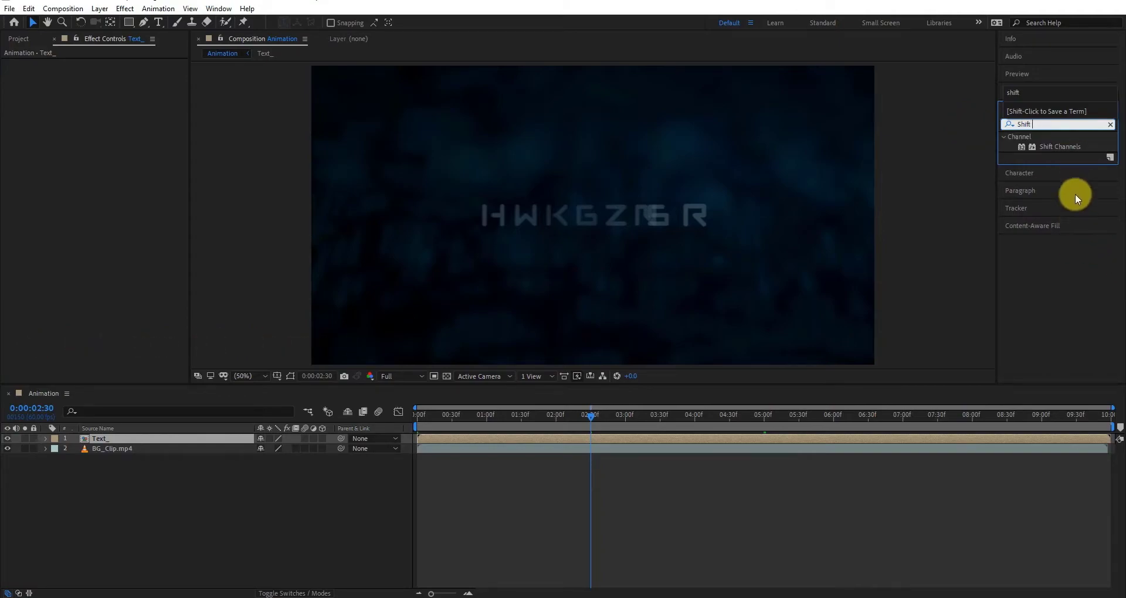
pyautogui.doubleClick(1061, 146)
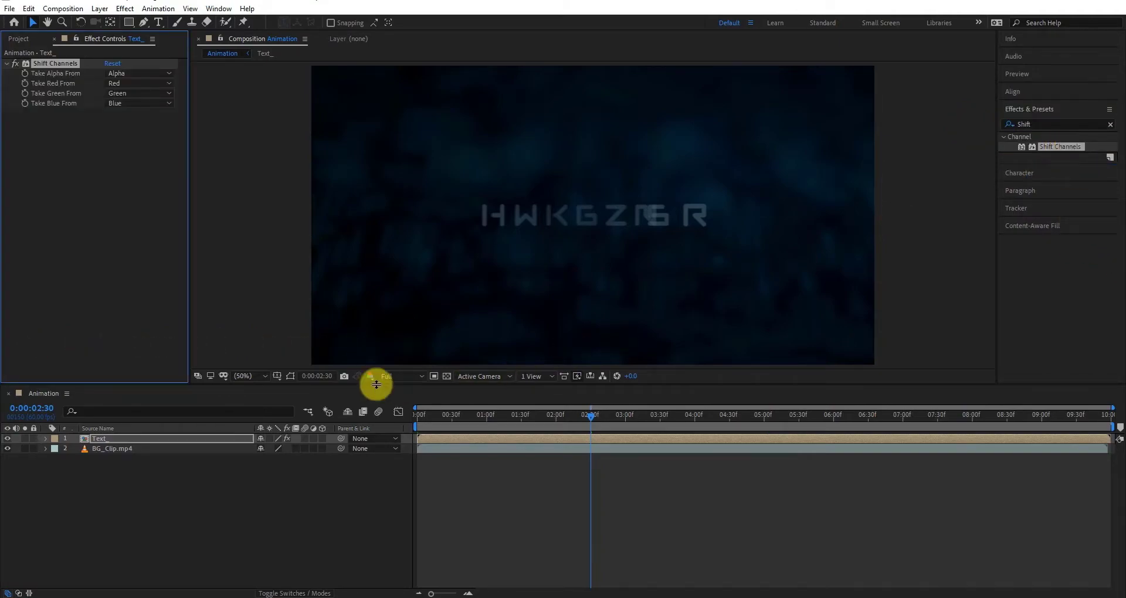
# Step: Rename the layer Text_Red and set Take Green and Take Blue From to Full Off
pyautogui.click(101, 439)
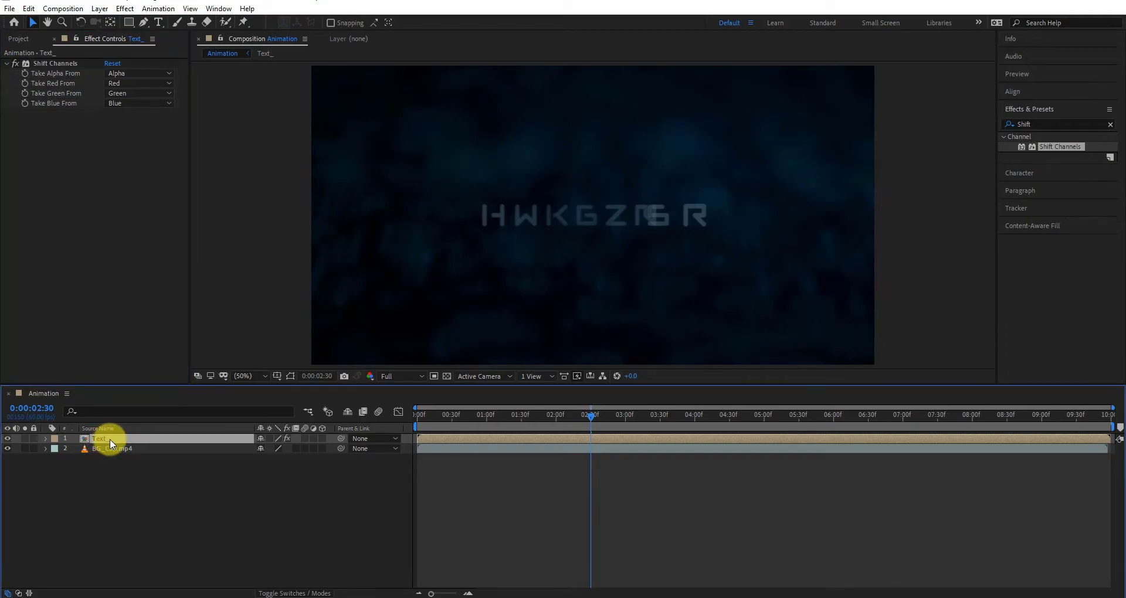
pyautogui.press('Return')
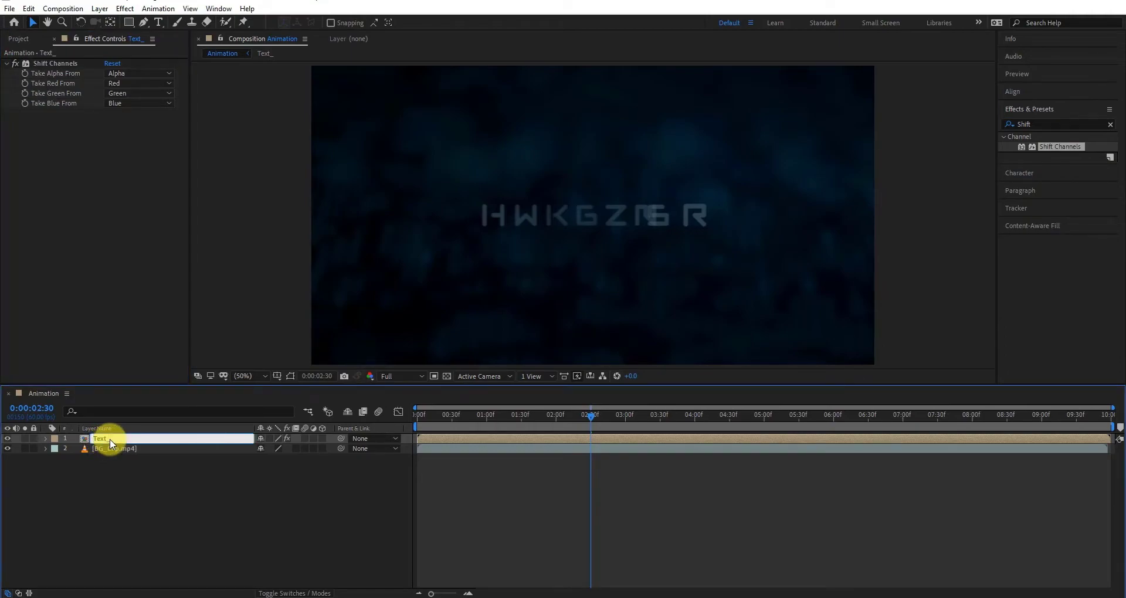
pyautogui.press('Return')
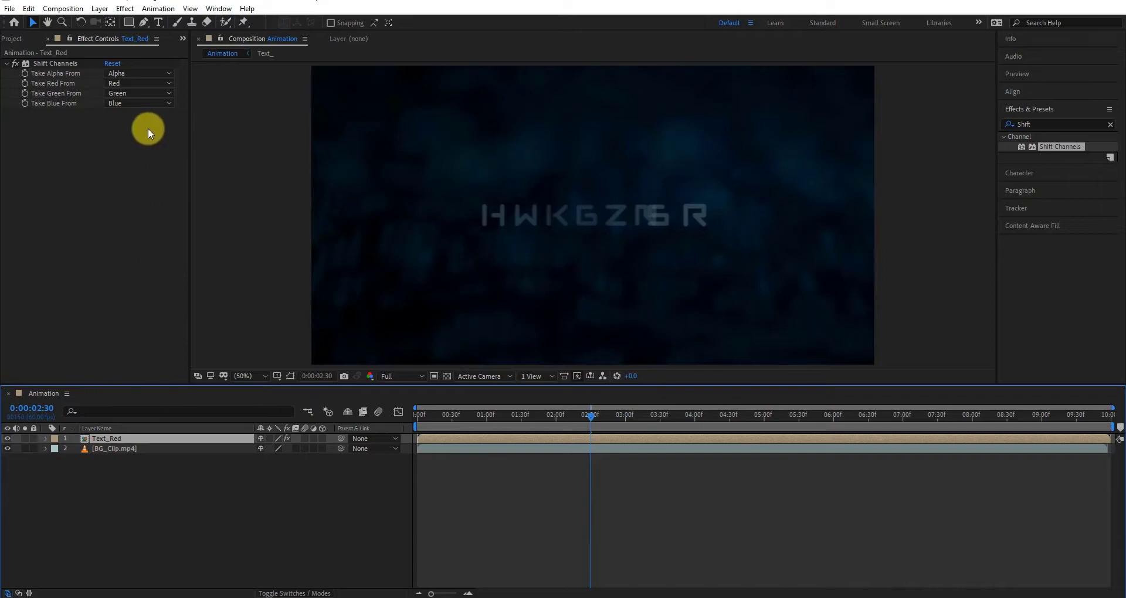
pyautogui.click(144, 95)
pyautogui.click(159, 219)
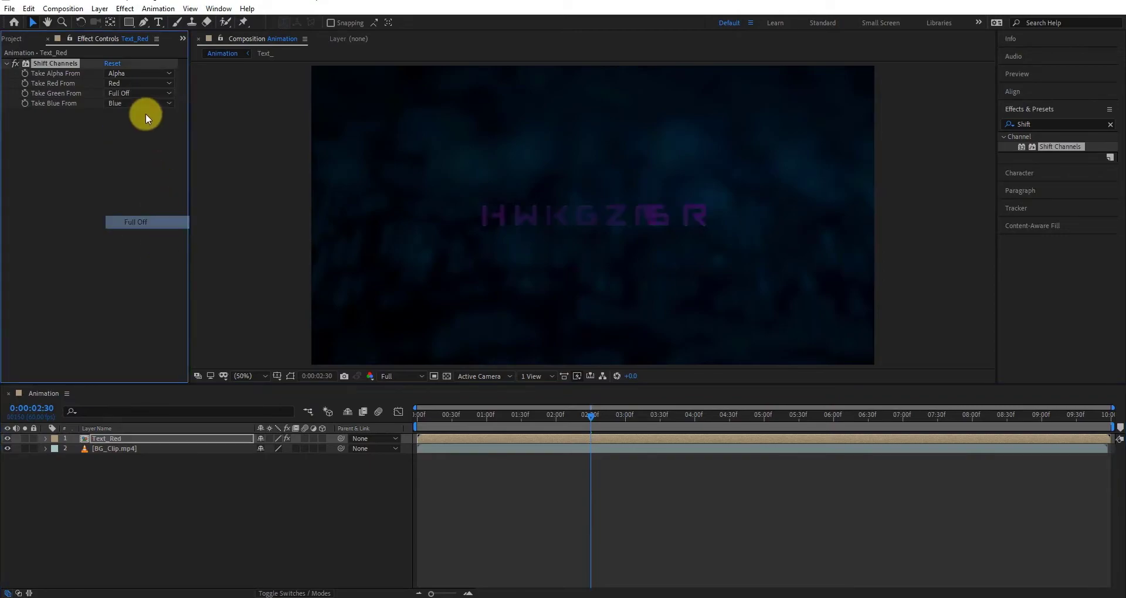
pyautogui.click(146, 104)
pyautogui.click(160, 232)
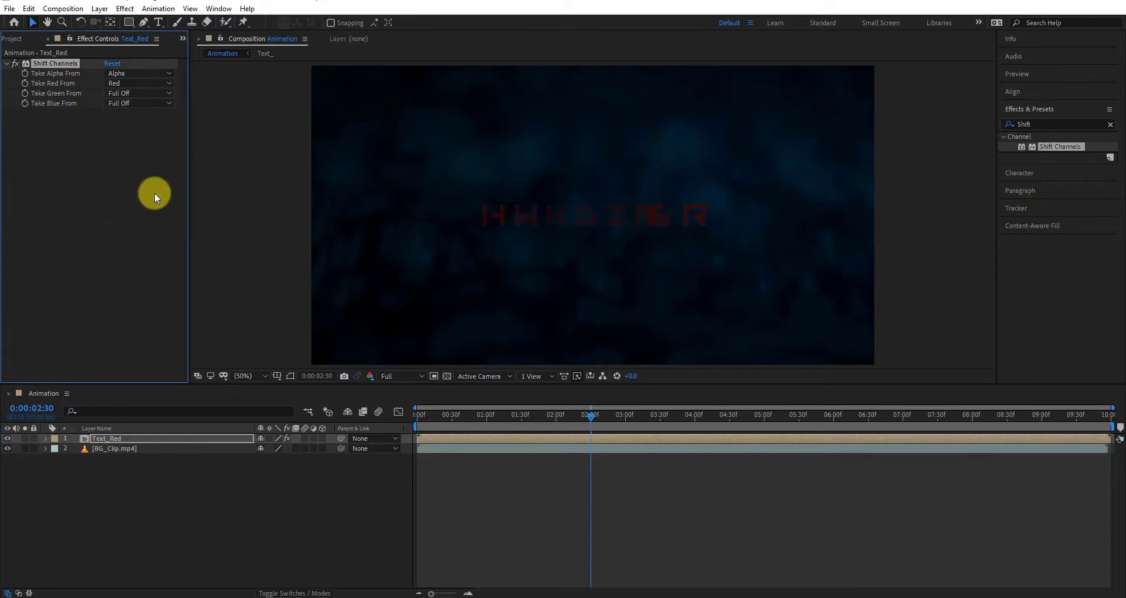
pyautogui.moveTo(645, 415); pyautogui.dragTo(769, 416)
# Step: Duplicate Text_Red and rename the copy Text_Blue
pyautogui.click(156, 439)
pyautogui.hotkey('ctrl', 'd')
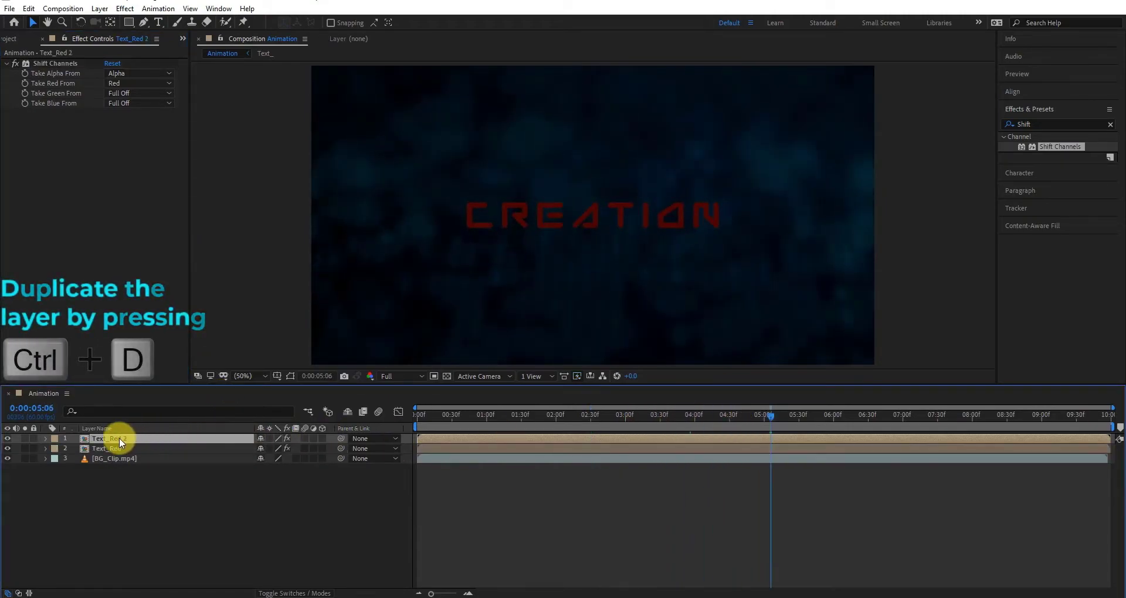
pyautogui.press('Return')
pyautogui.press('BackSpace')
pyautogui.press('BackSpace')
pyautogui.press('BackSpace')
pyautogui.press('BackSpace')
pyautogui.press('BackSpace')
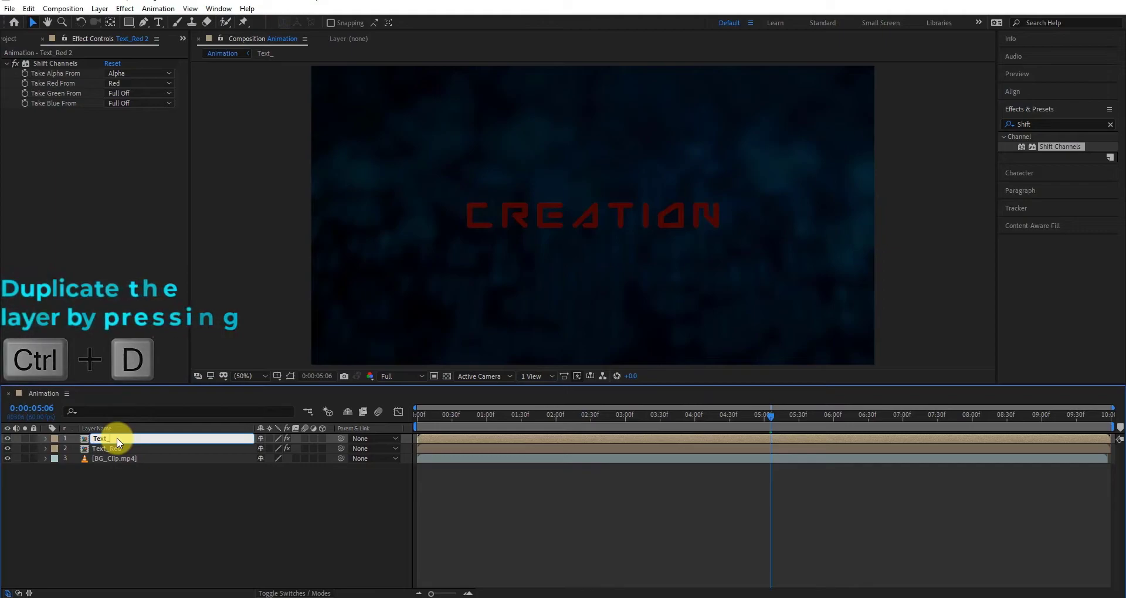
pyautogui.write('Blue')
pyautogui.press('Return')
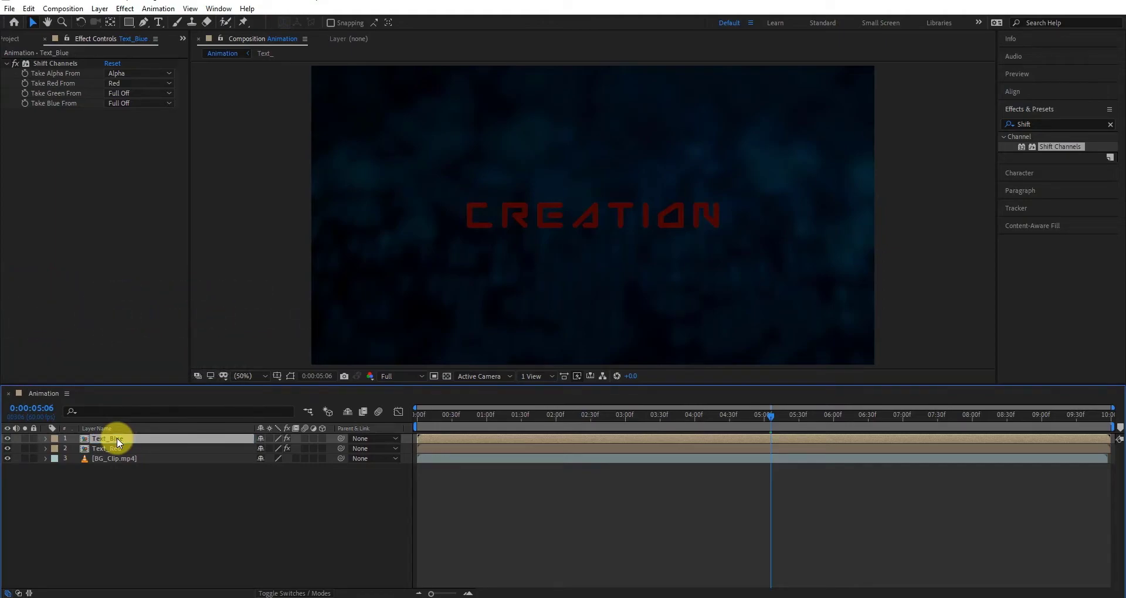
# Step: Set the copy's Take Red From to Full Off and Take Blue From to Blue
pyautogui.click(144, 93)
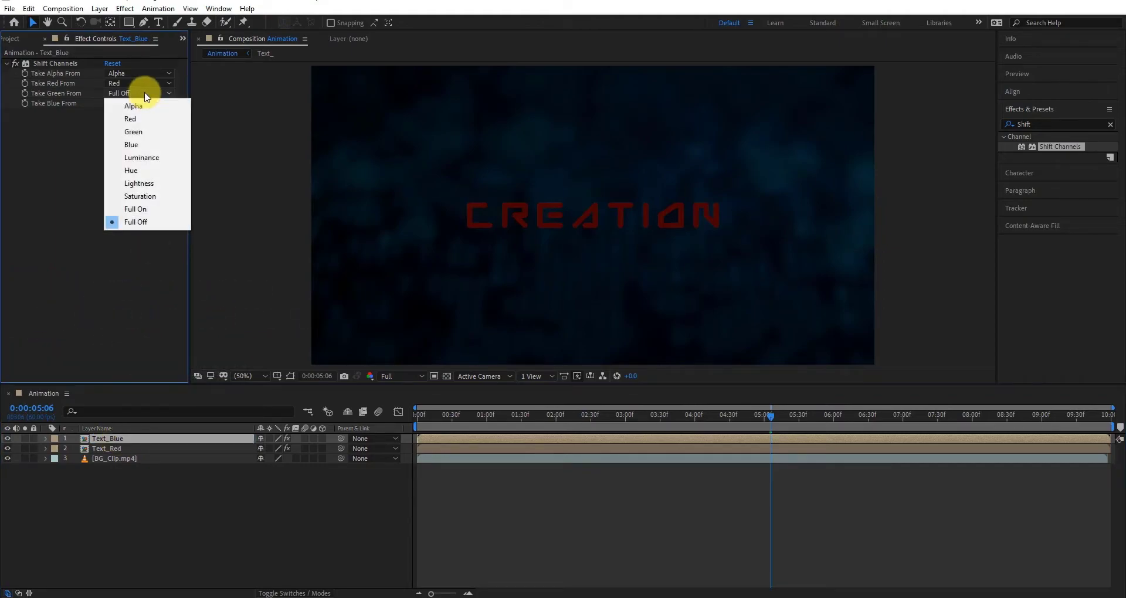
pyautogui.click(135, 208)
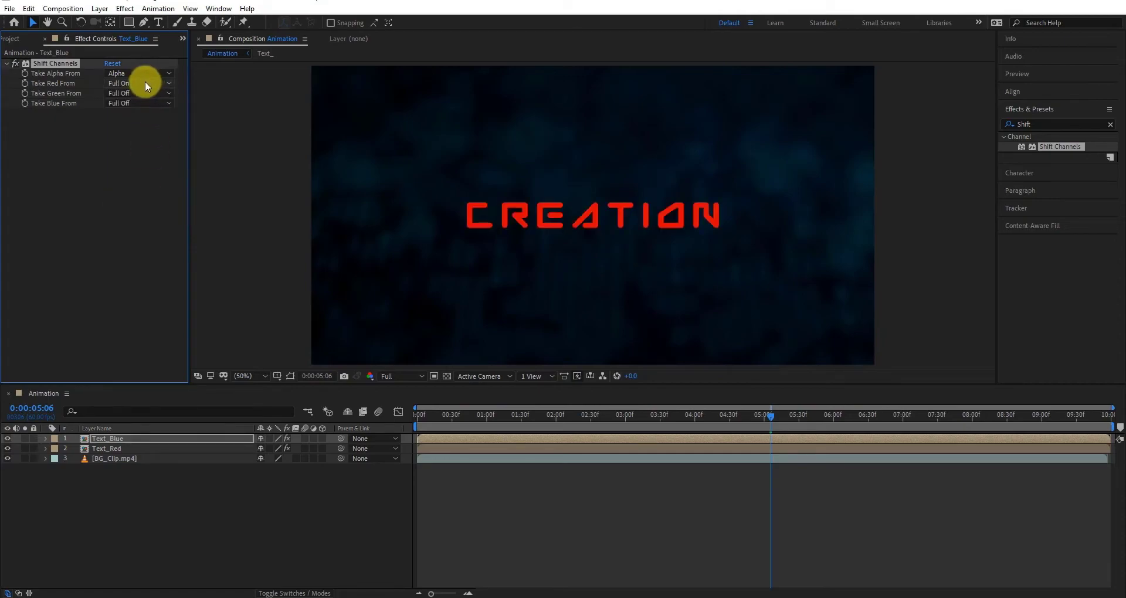
pyautogui.click(143, 83)
pyautogui.click(136, 211)
pyautogui.click(148, 103)
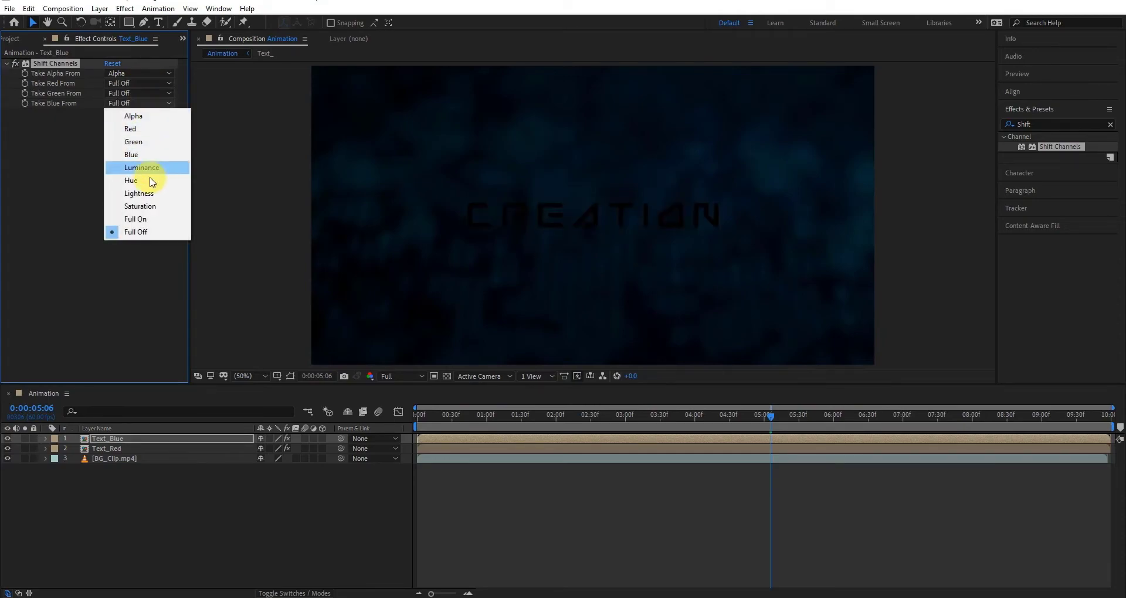
pyautogui.click(83, 105)
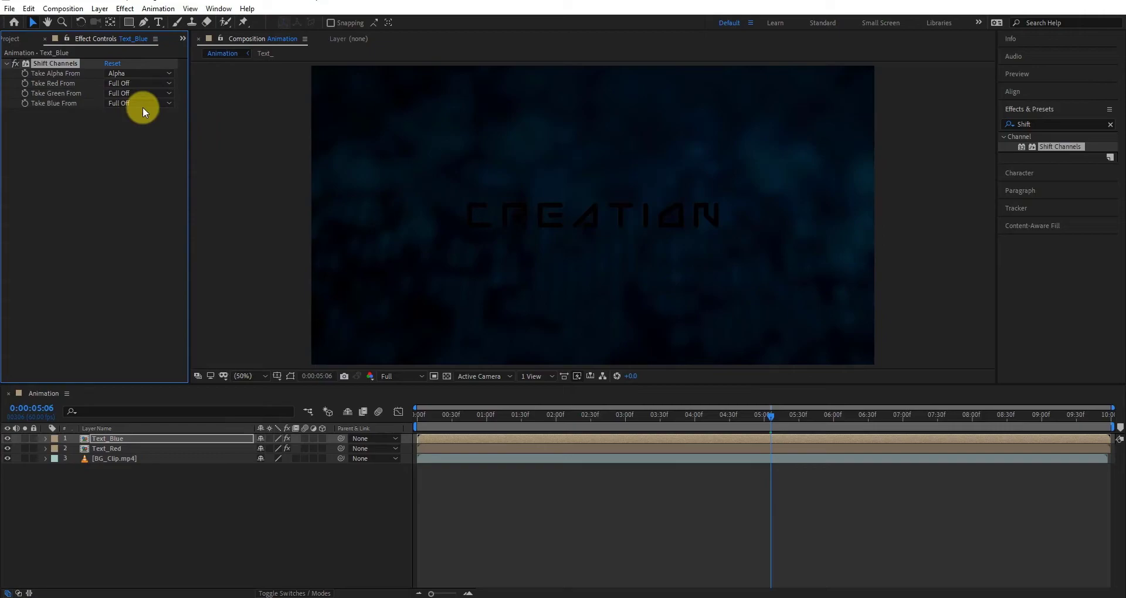
pyautogui.click(143, 104)
pyautogui.click(150, 156)
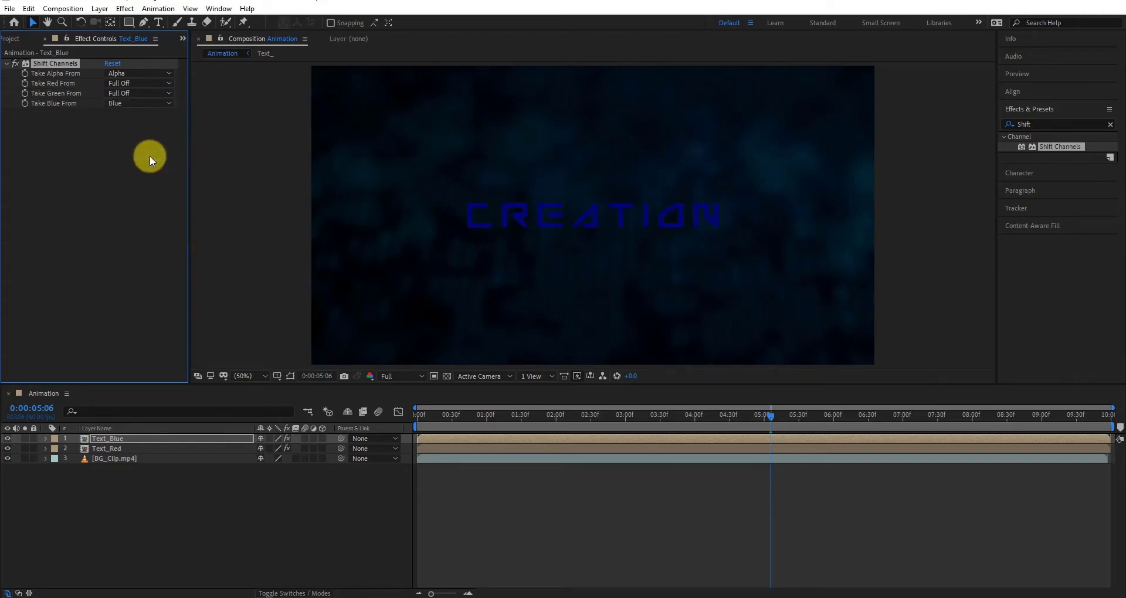
# Step: Duplicate Text_Blue and rename the copy Text_Green
pyautogui.click(144, 441)
pyautogui.hotkey('ctrl', 'd')
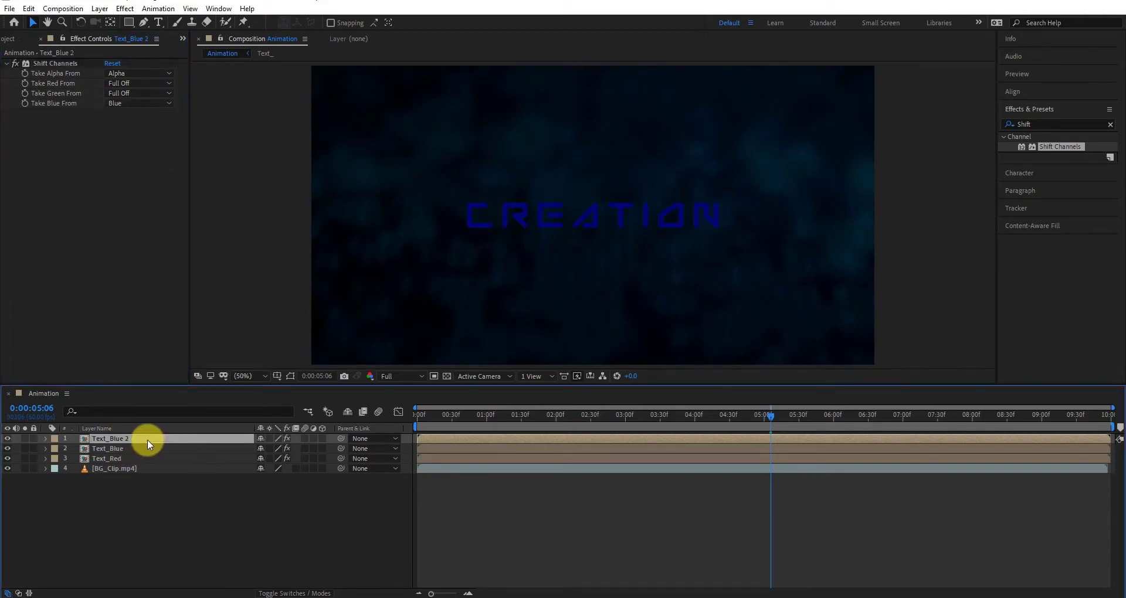
pyautogui.press('Return')
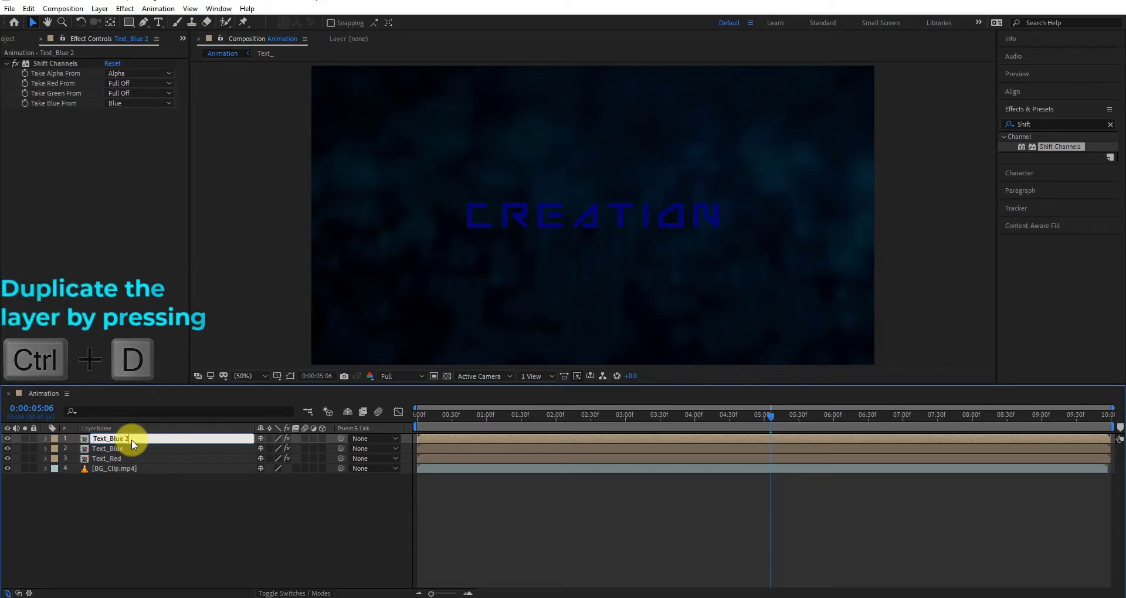
pyautogui.write('Text_Green')
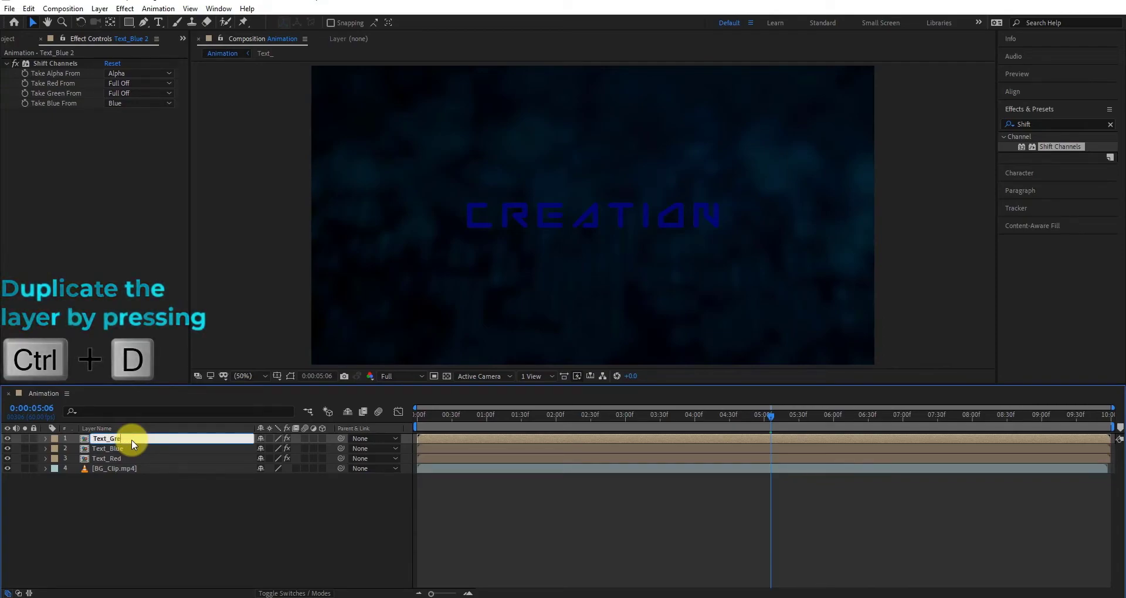
pyautogui.press('Return')
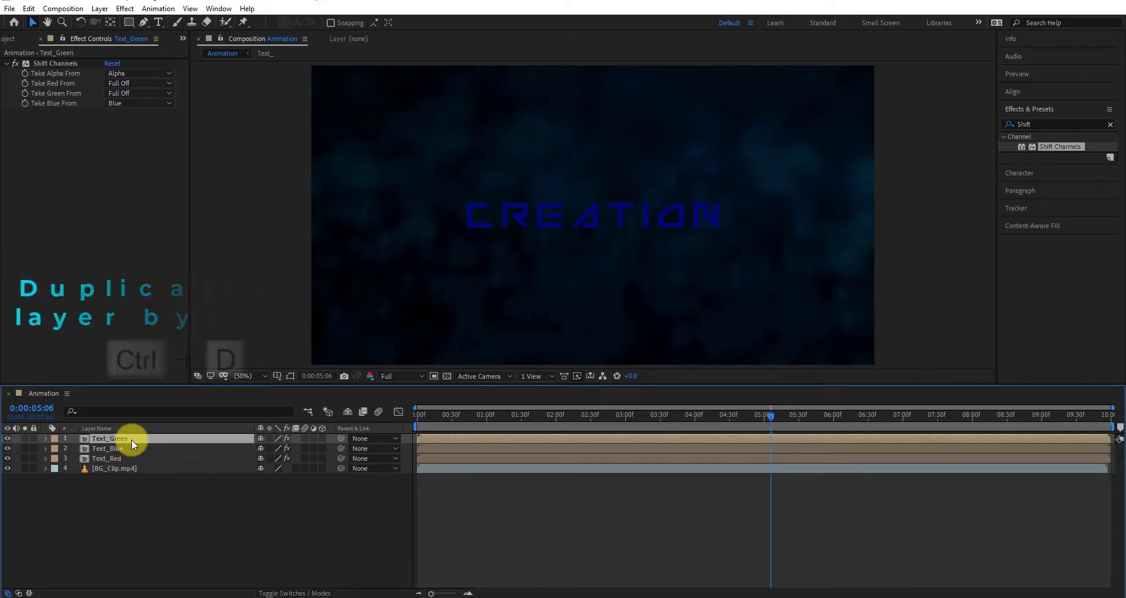
# Step: Set Take Blue From to Full Off and Take Green From to Green
pyautogui.click(147, 101)
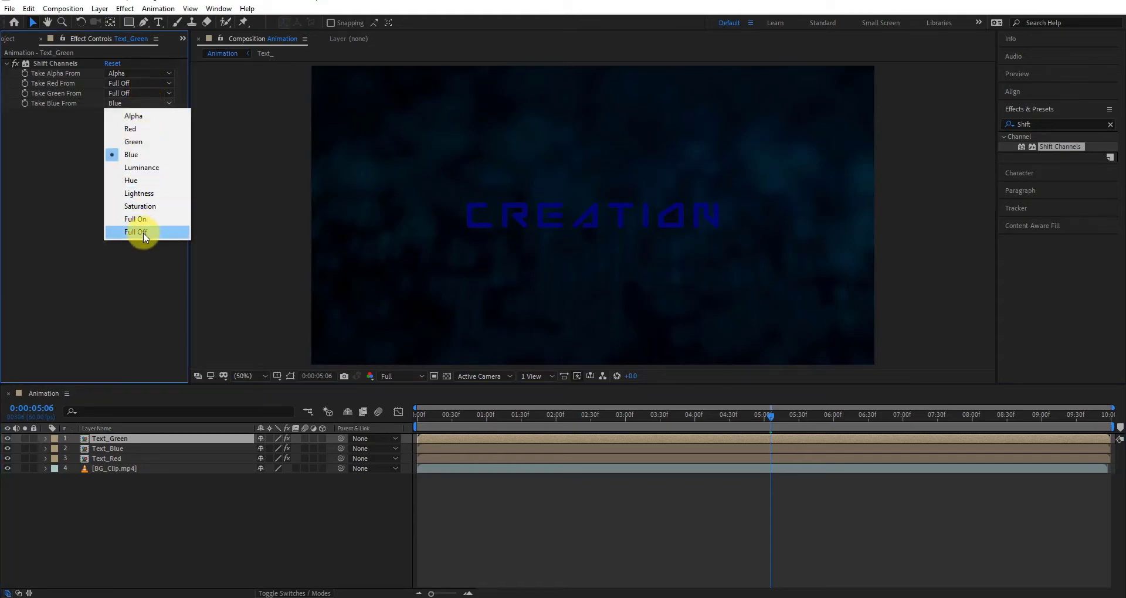
pyautogui.click(148, 220)
pyautogui.click(145, 102)
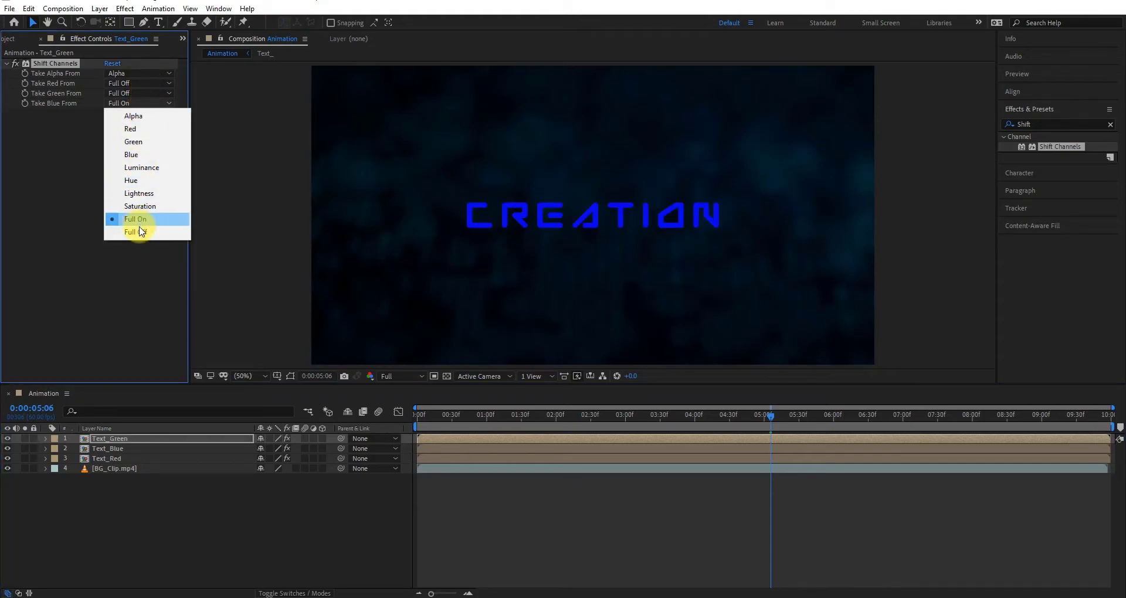
pyautogui.click(141, 232)
pyautogui.click(146, 93)
pyautogui.click(150, 131)
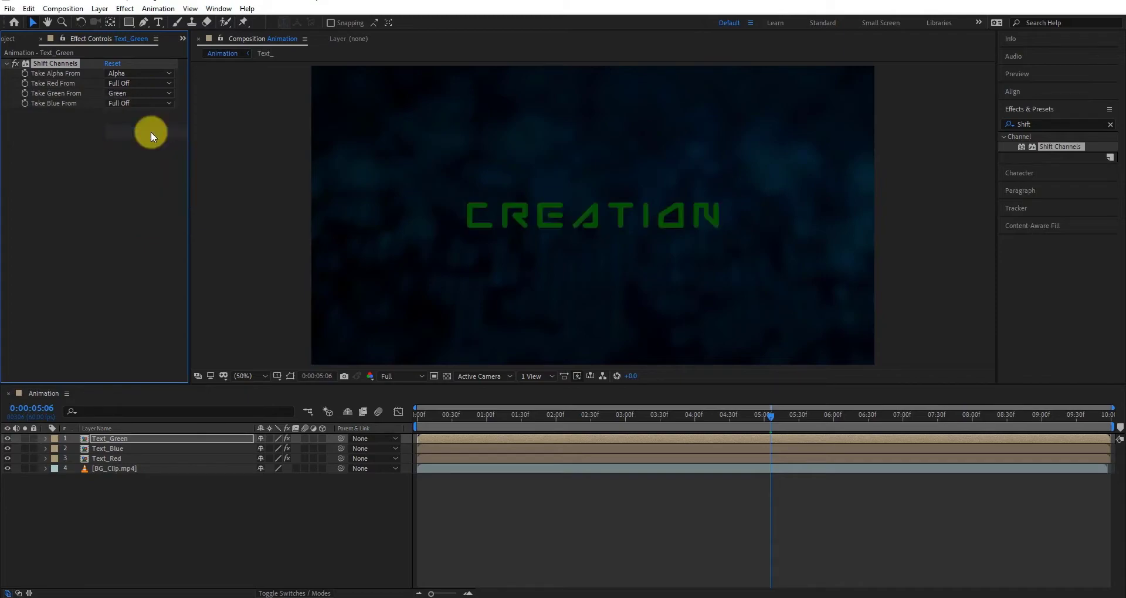
# Step: Scrub to preview the scrambling CREATION text near 5 seconds, then select Text_Green
pyautogui.moveTo(498, 418); pyautogui.dragTo(856, 448)
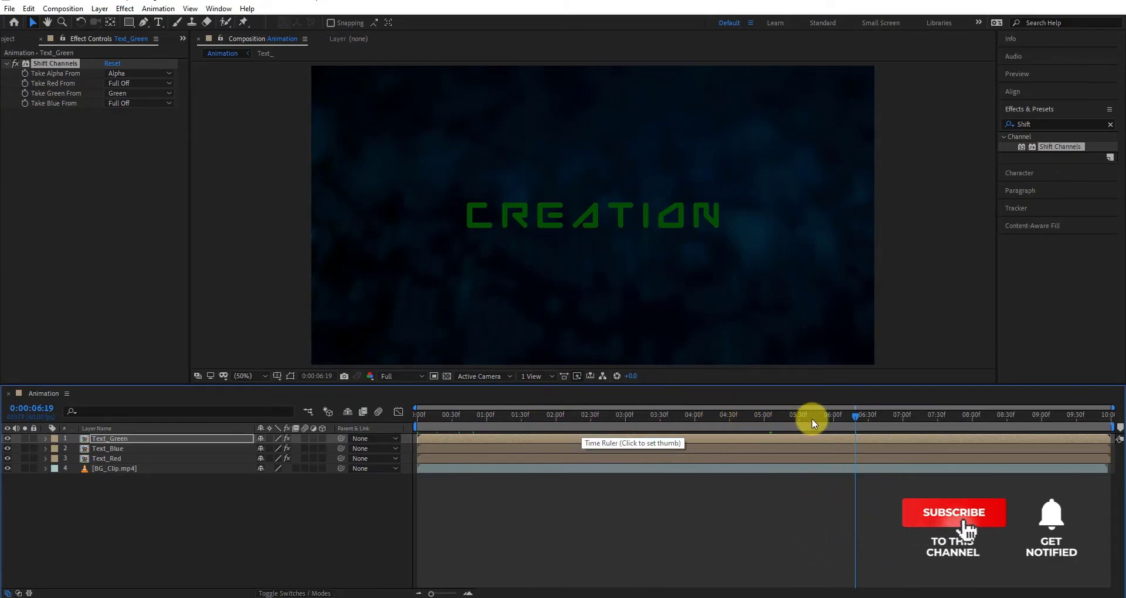
pyautogui.moveTo(811, 417); pyautogui.dragTo(763, 421)
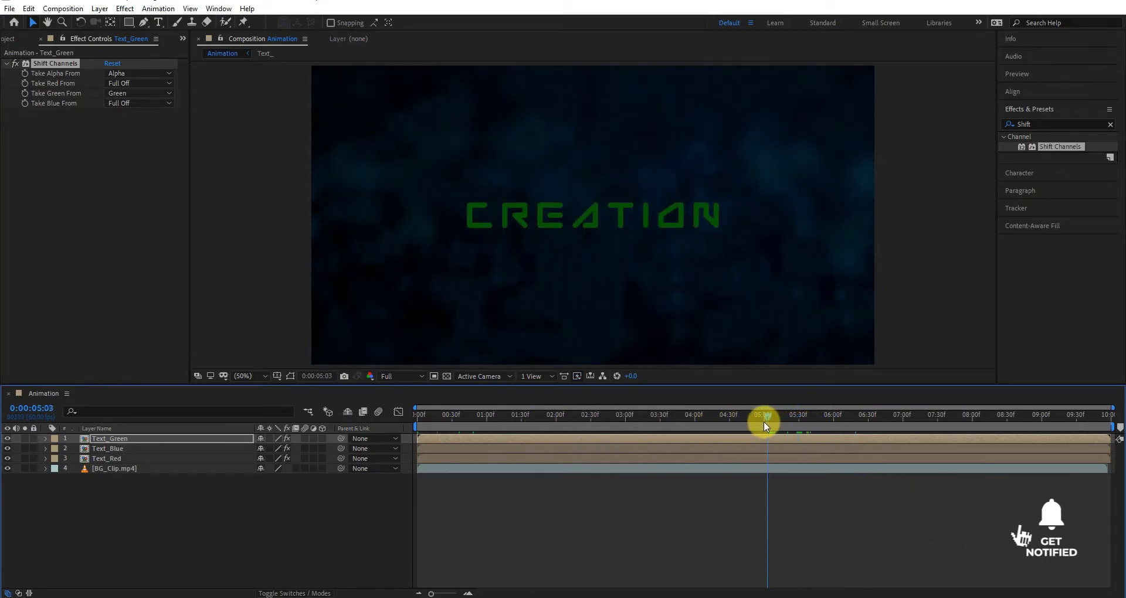
pyautogui.click(510, 437)
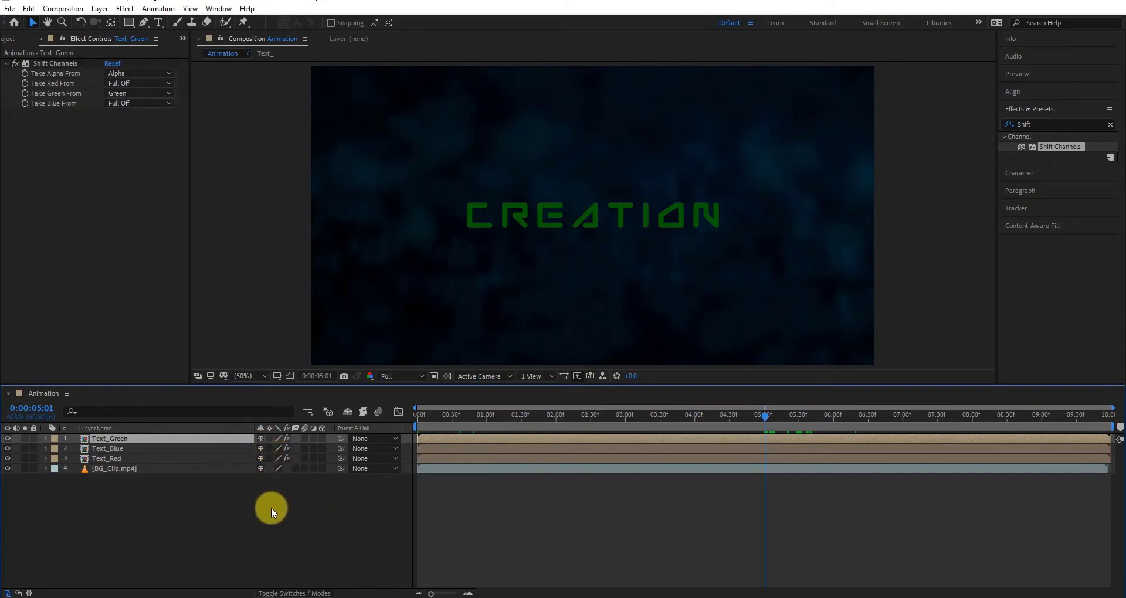
# Step: Show the Modes column and switch Text_Green, Text_Blue and Text_Red to Screen
pyautogui.press('F4')
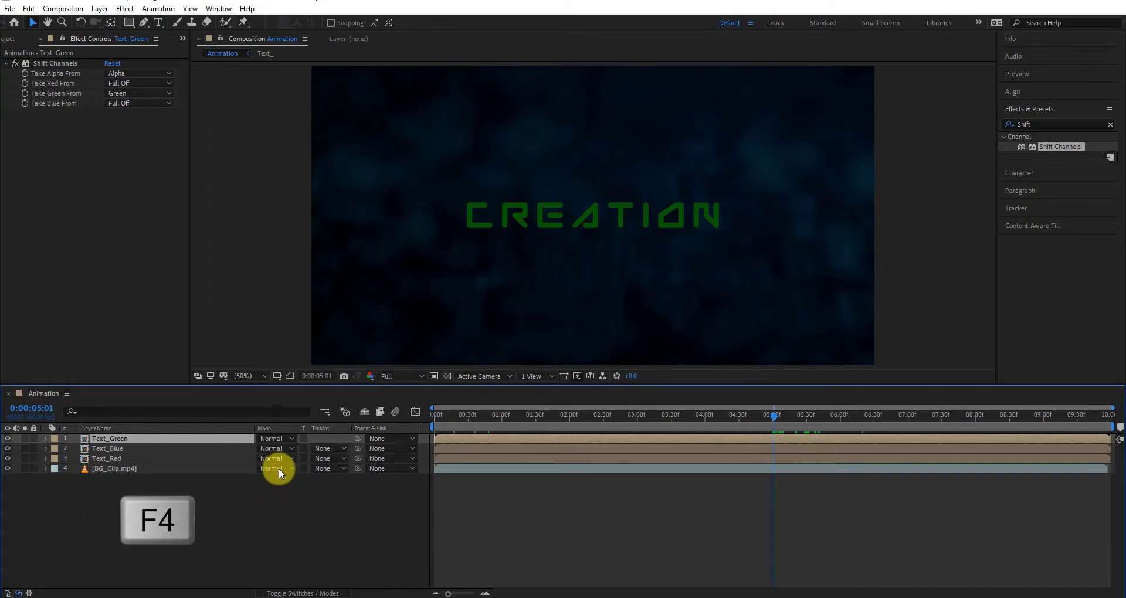
pyautogui.keyDown('shift'); pyautogui.click(207, 459); pyautogui.keyUp('shift')
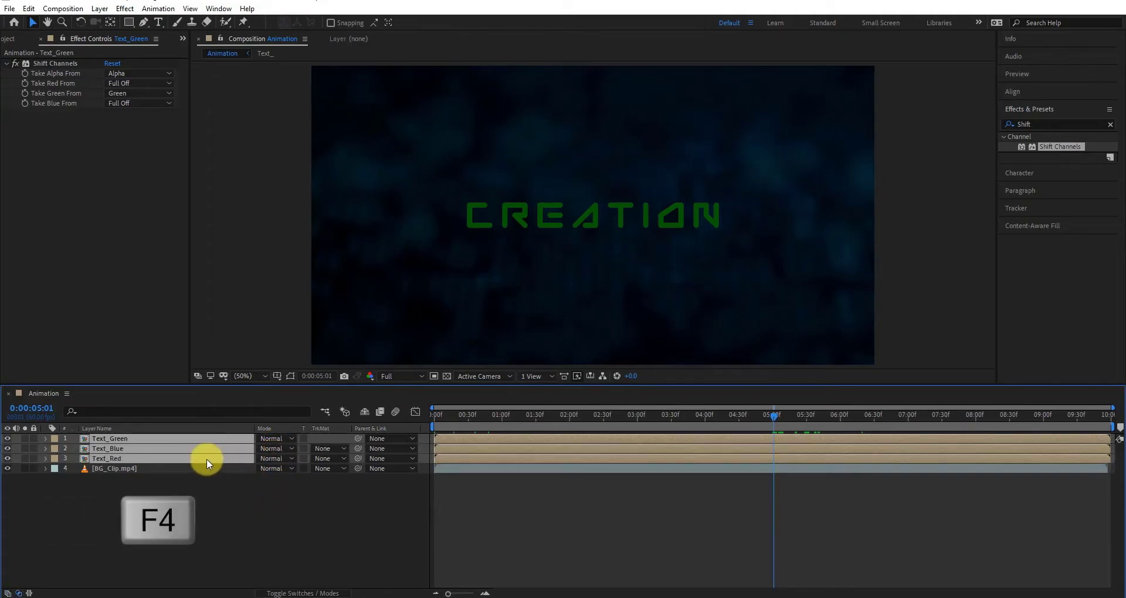
pyautogui.click(274, 439)
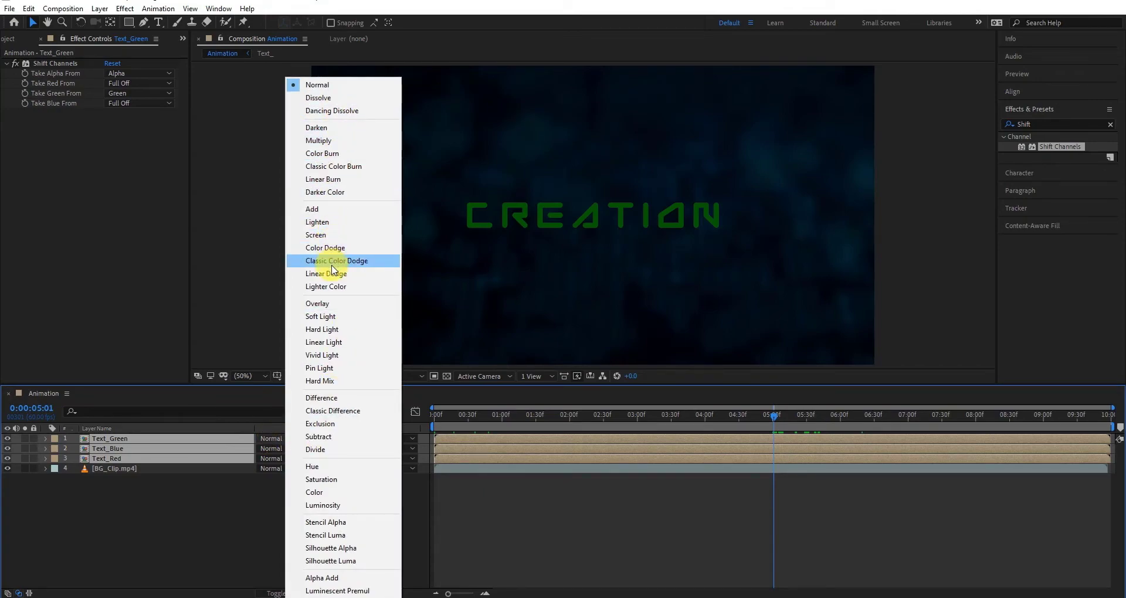
pyautogui.click(339, 234)
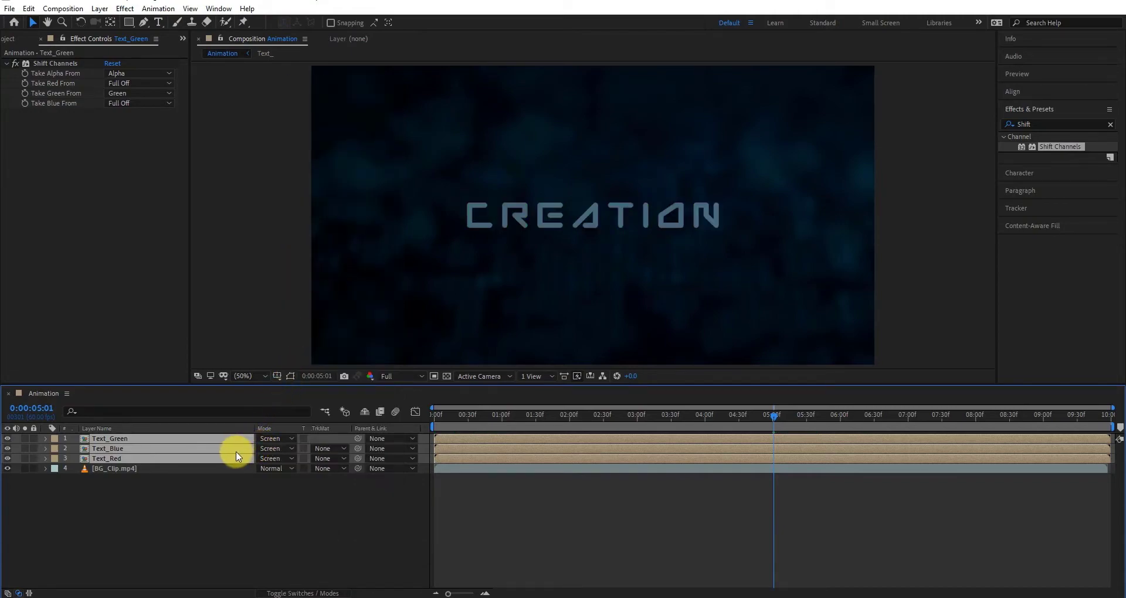
# Step: At 0:00:05:01, nudge the Text_Green layer sideways with the arrow keys
pyautogui.click(463, 416)
pyautogui.click(518, 476)
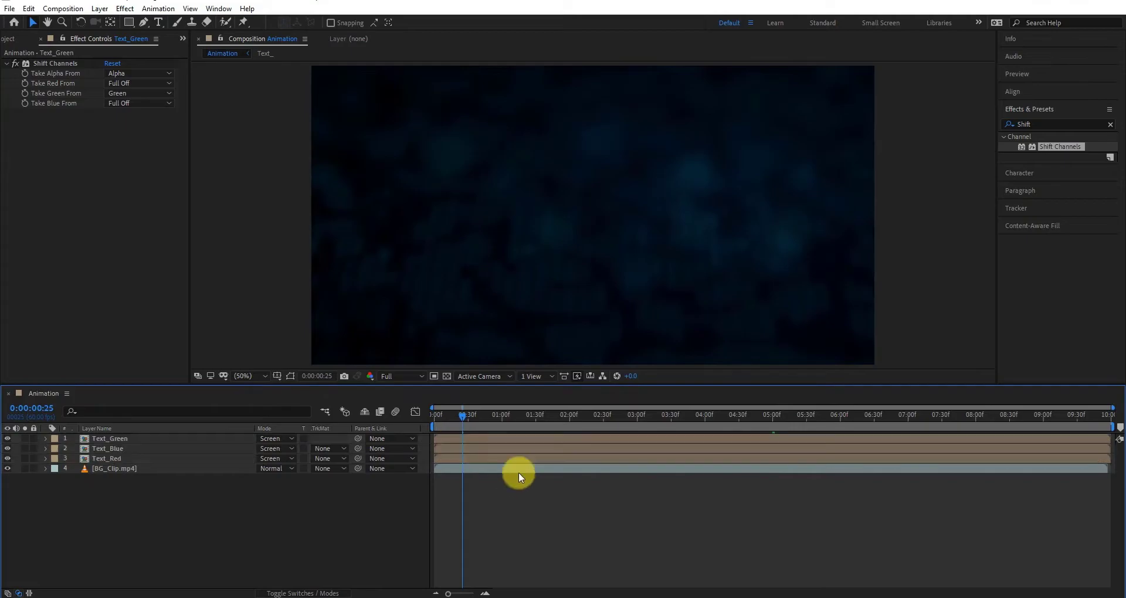
pyautogui.click(690, 419)
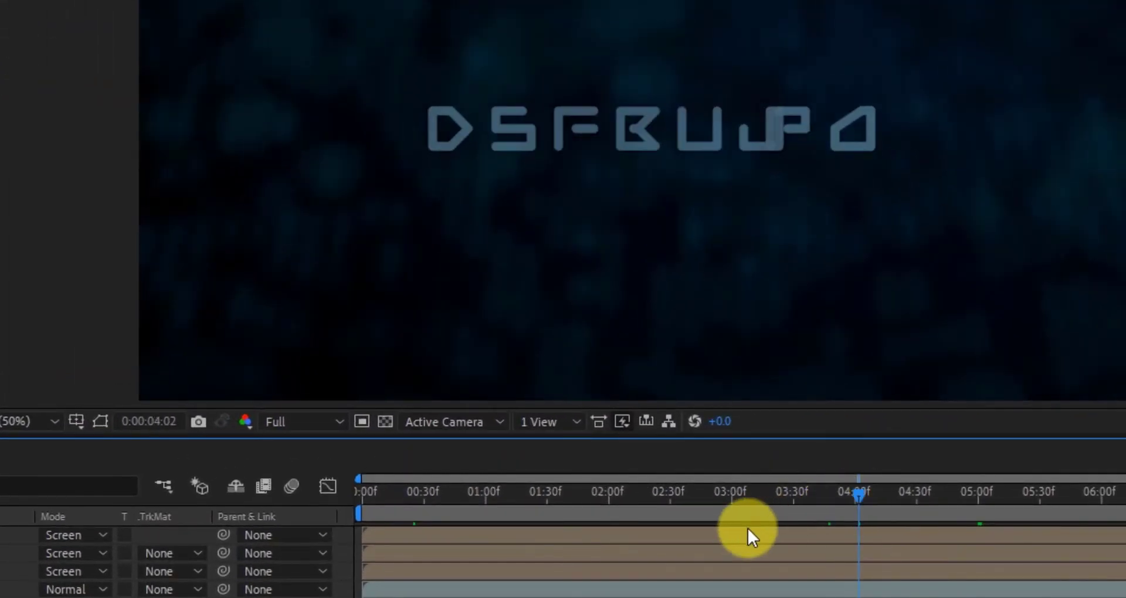
pyautogui.click(745, 536)
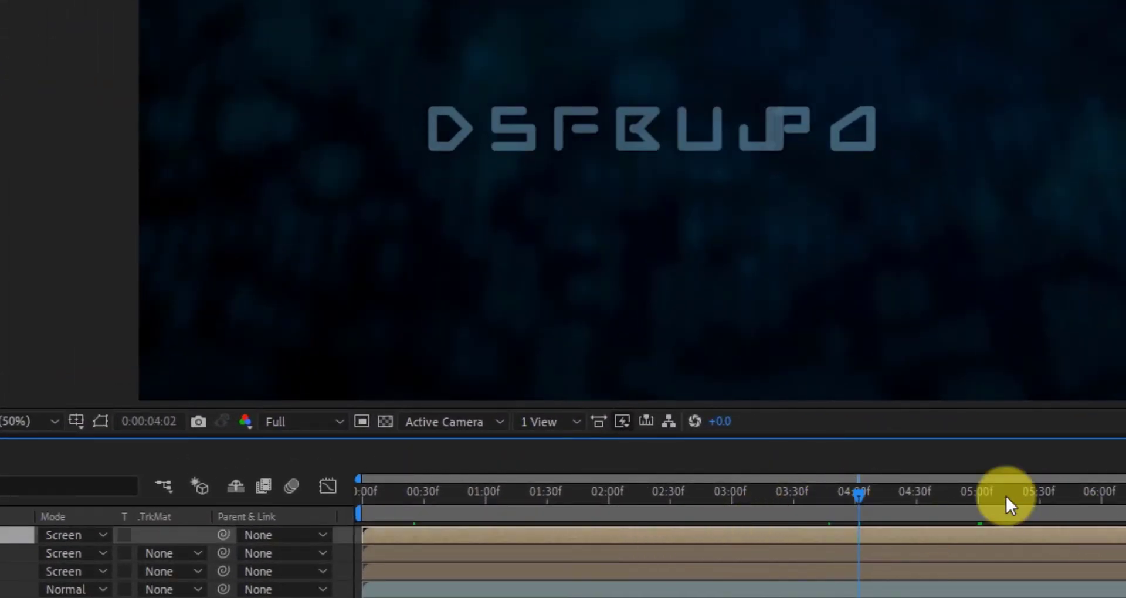
pyautogui.click(979, 494)
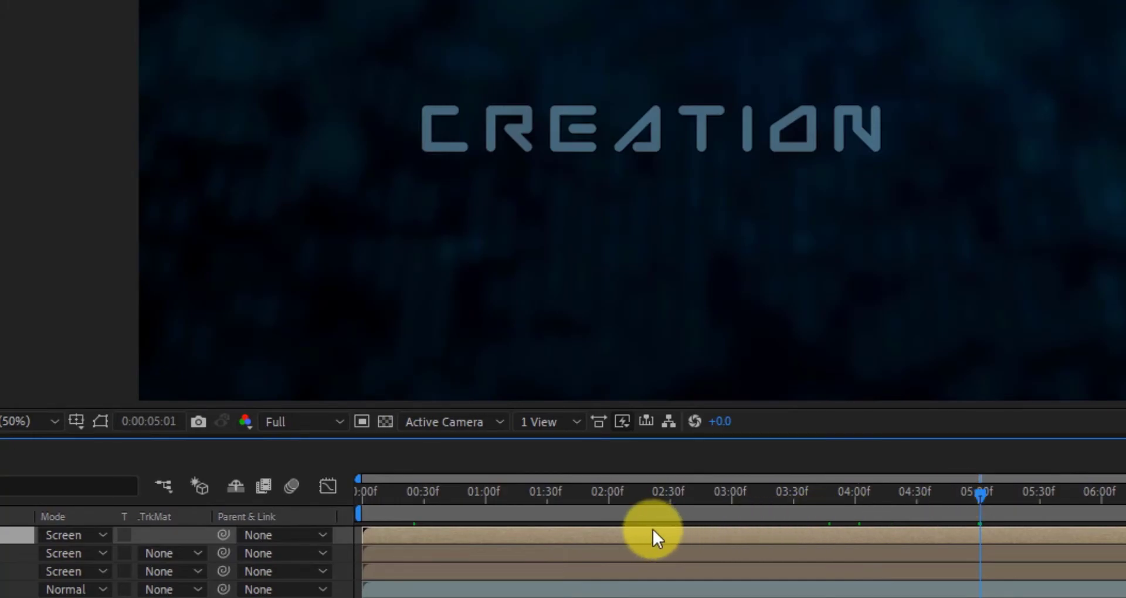
pyautogui.press('Left')
pyautogui.press('Right')
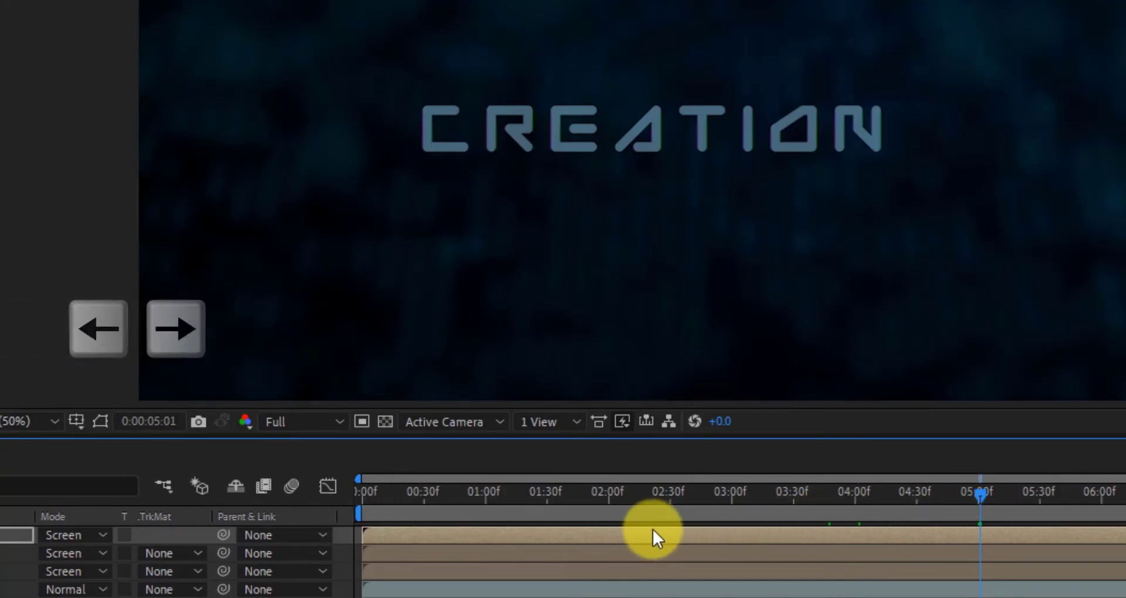
# Step: Go through Text_Red, Text_Blue and Text_Green, then show the per-layer switches and deselect everything
pyautogui.click(562, 564)
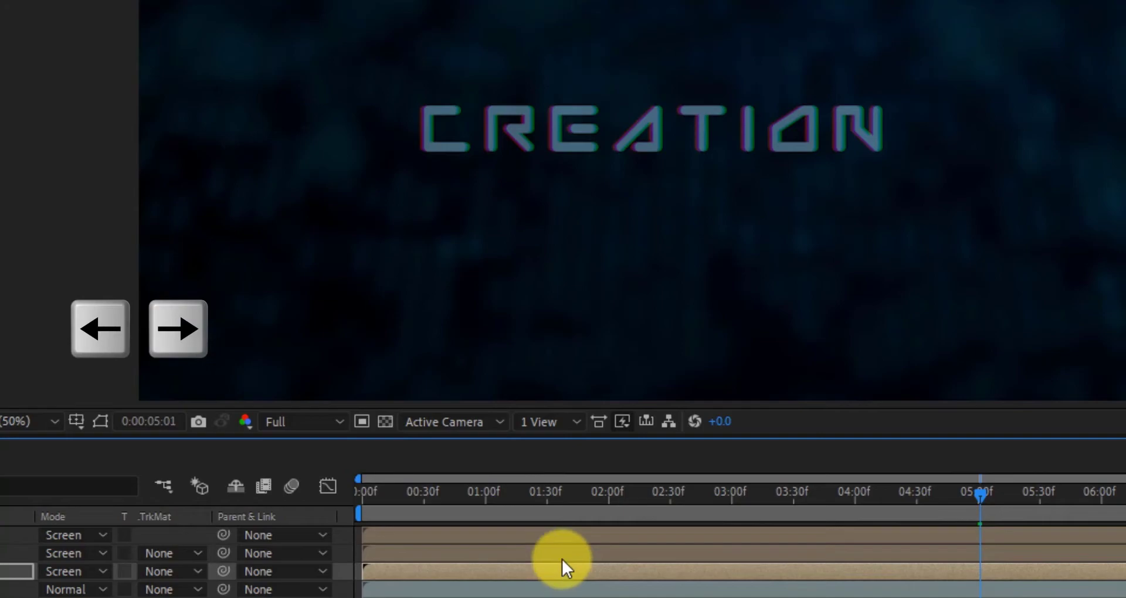
pyautogui.click(562, 555)
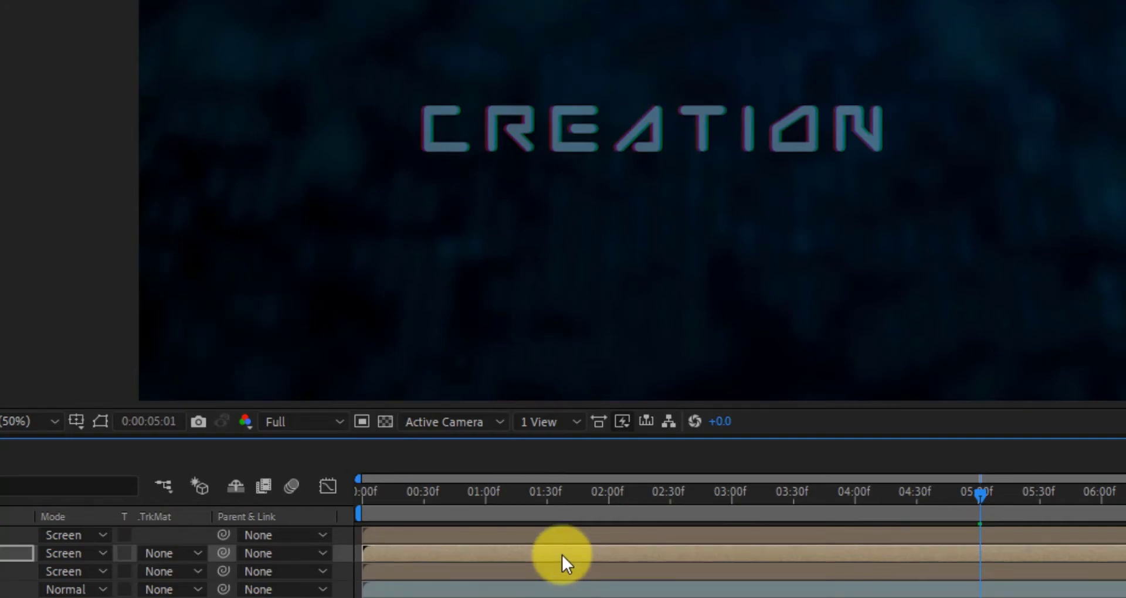
pyautogui.click(564, 535)
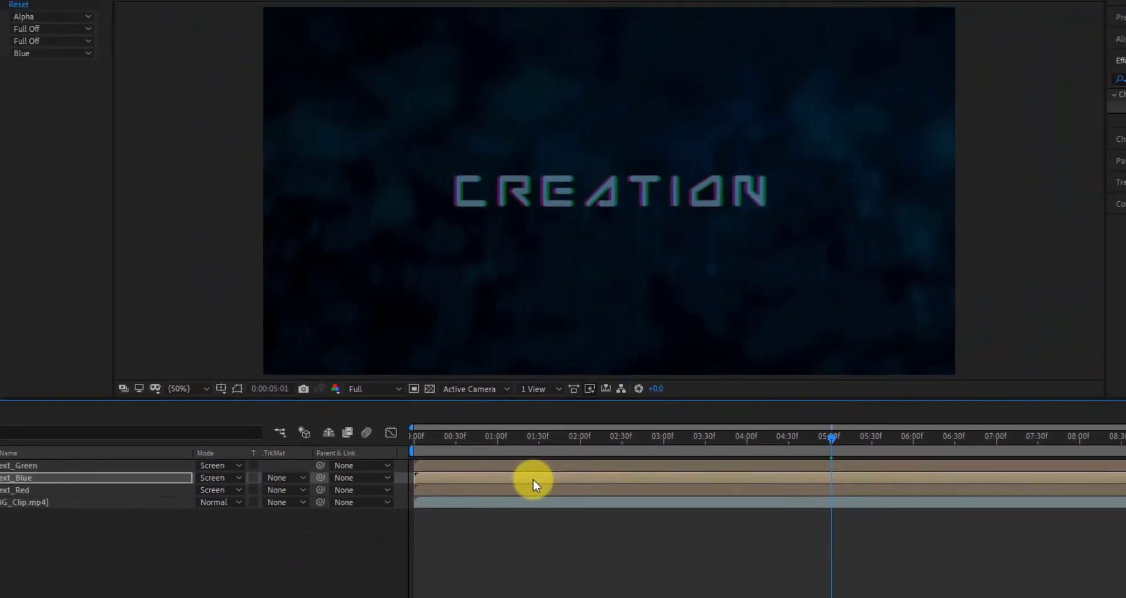
pyautogui.click(554, 521)
pyautogui.press('F4')
pyautogui.click(318, 496)
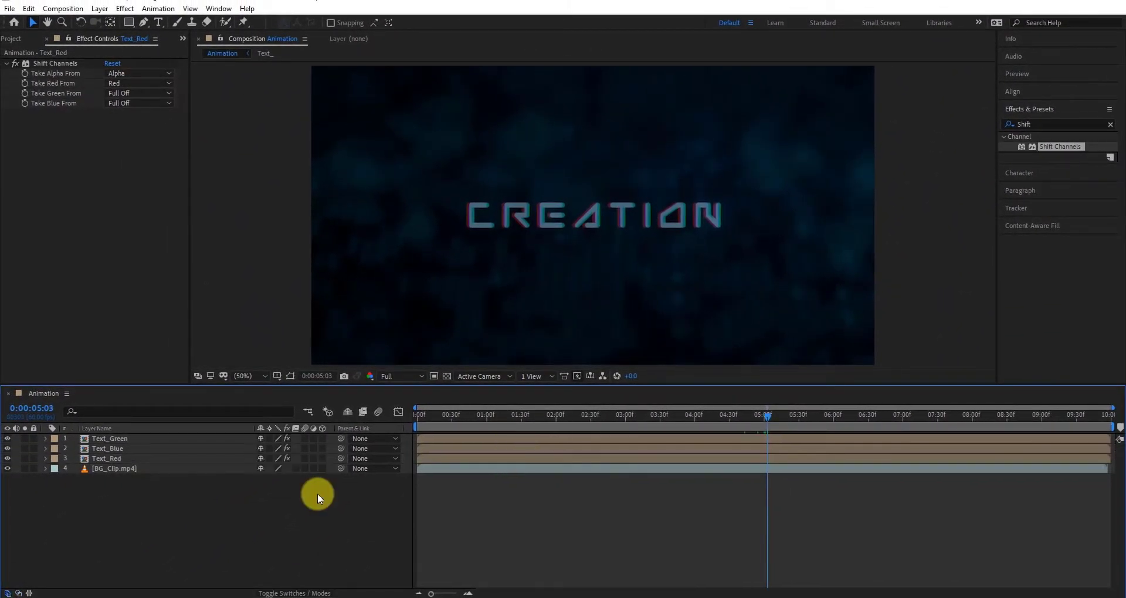
# Step: Make Text_Green and Text_Blue 3D layers and add Camera 1 with the 50mm preset
pyautogui.click(322, 438)
pyautogui.click(322, 449)
pyautogui.rightClick(180, 508)
pyautogui.moveTo(231, 380)
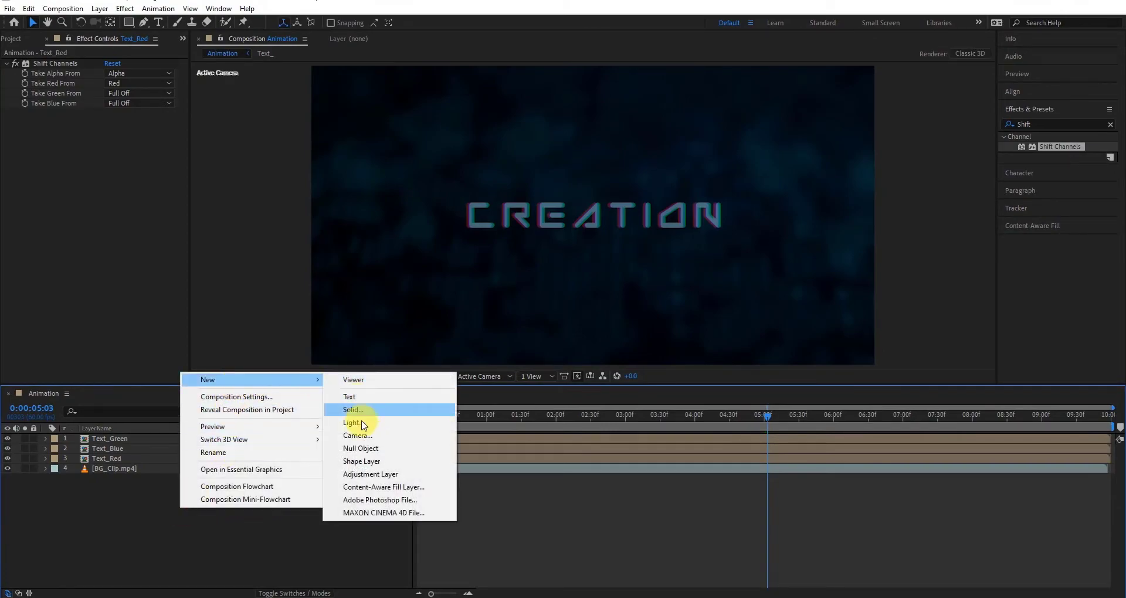
pyautogui.click(374, 436)
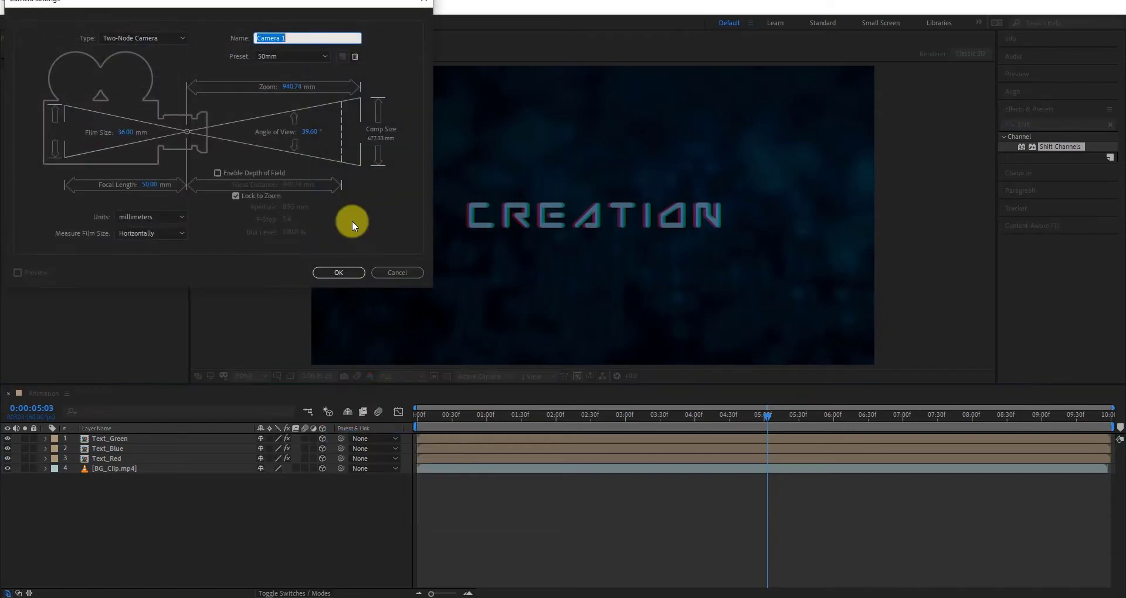
pyautogui.click(318, 59)
pyautogui.click(290, 153)
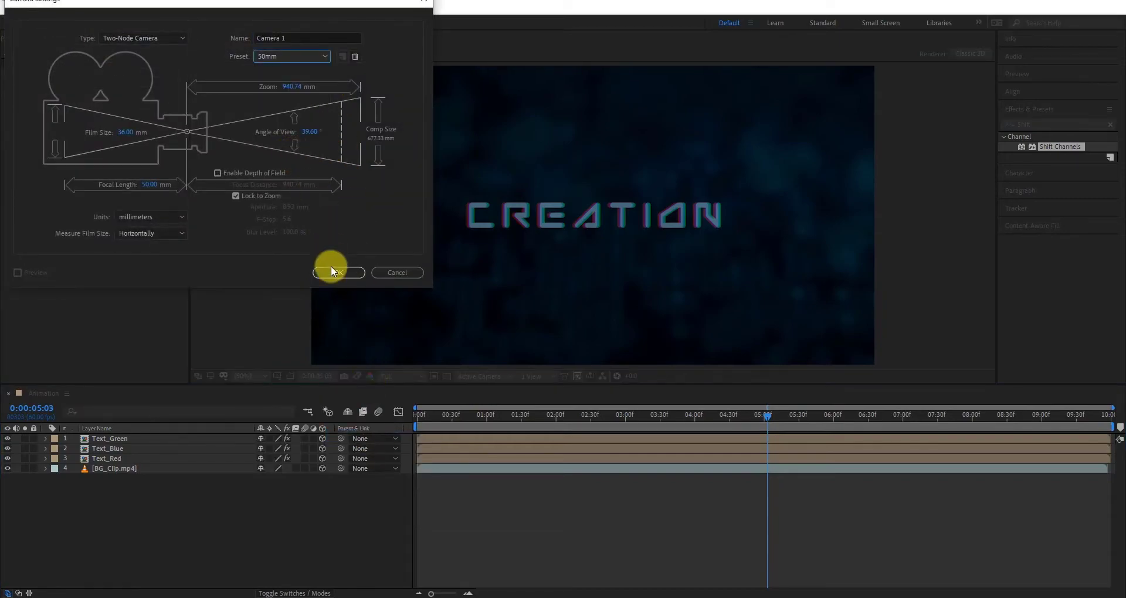
pyautogui.click(337, 274)
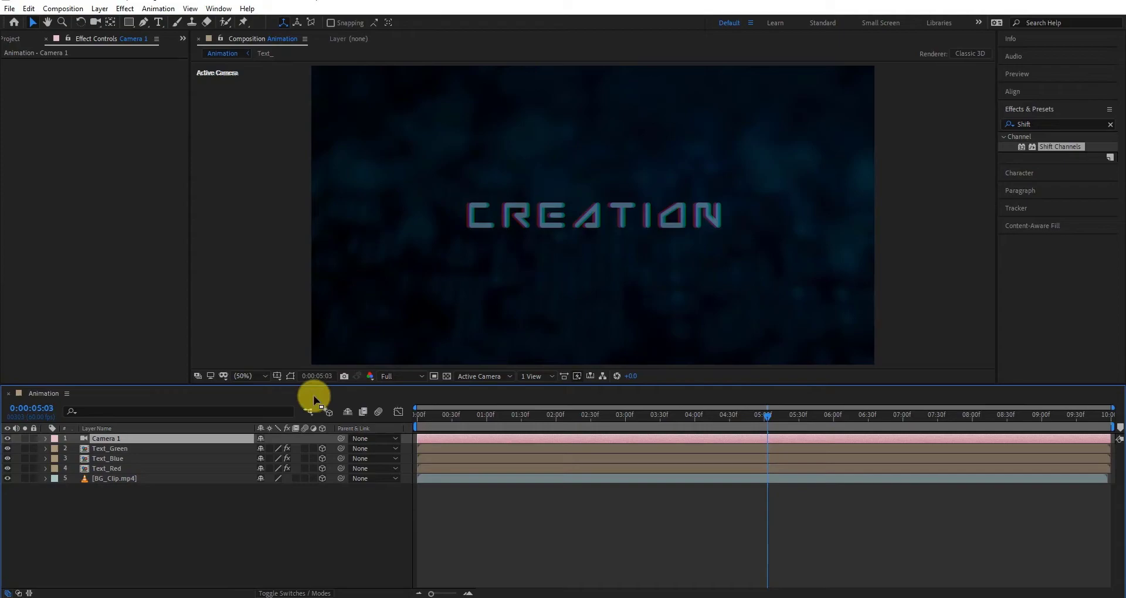
# Step: Show Camera 1's Position and set a keyframe at 0:00:05:01
pyautogui.click(11, 41)
pyautogui.click(166, 437)
pyautogui.press('p')
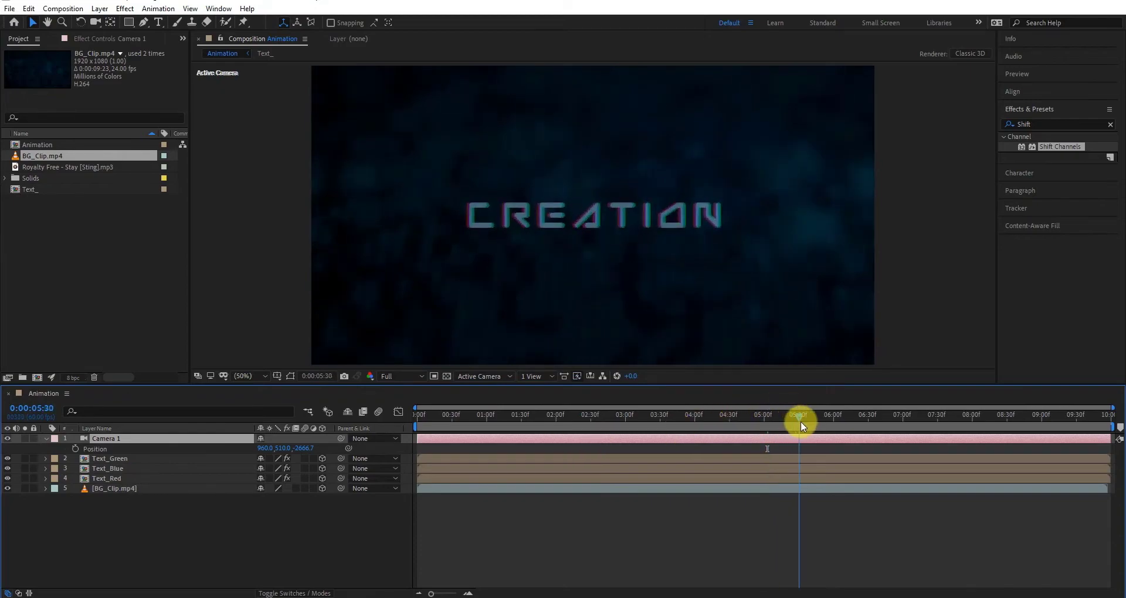
pyautogui.moveTo(762, 418); pyautogui.dragTo(768, 438)
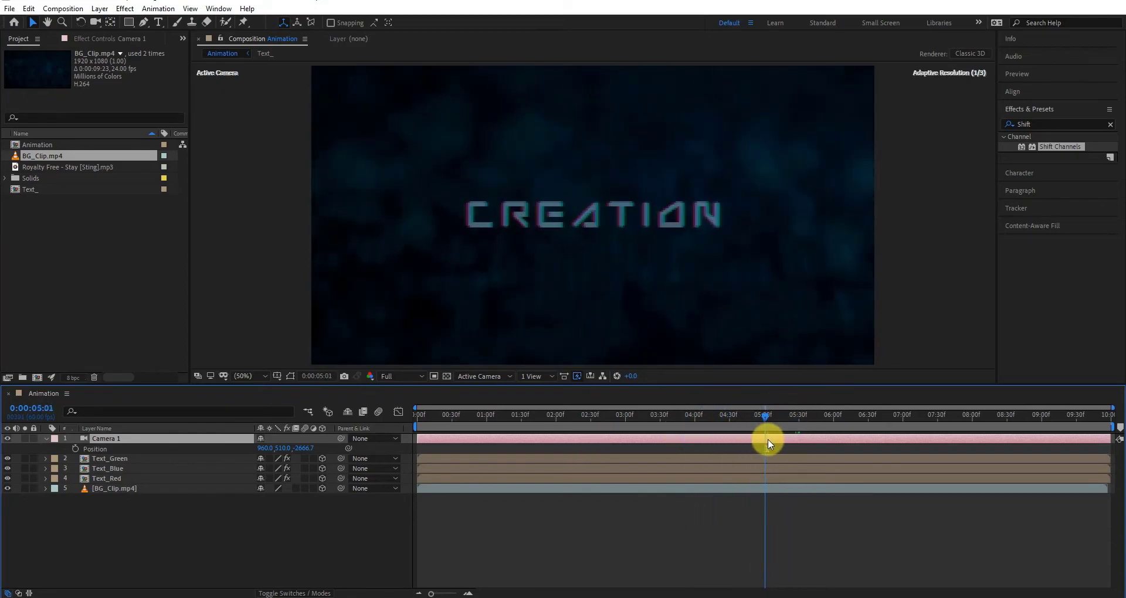
pyautogui.click(75, 448)
# Step: At about 4 seconds, dolly Camera 1 closer and orbit it so CREATION tilts in 3D
pyautogui.click(693, 417)
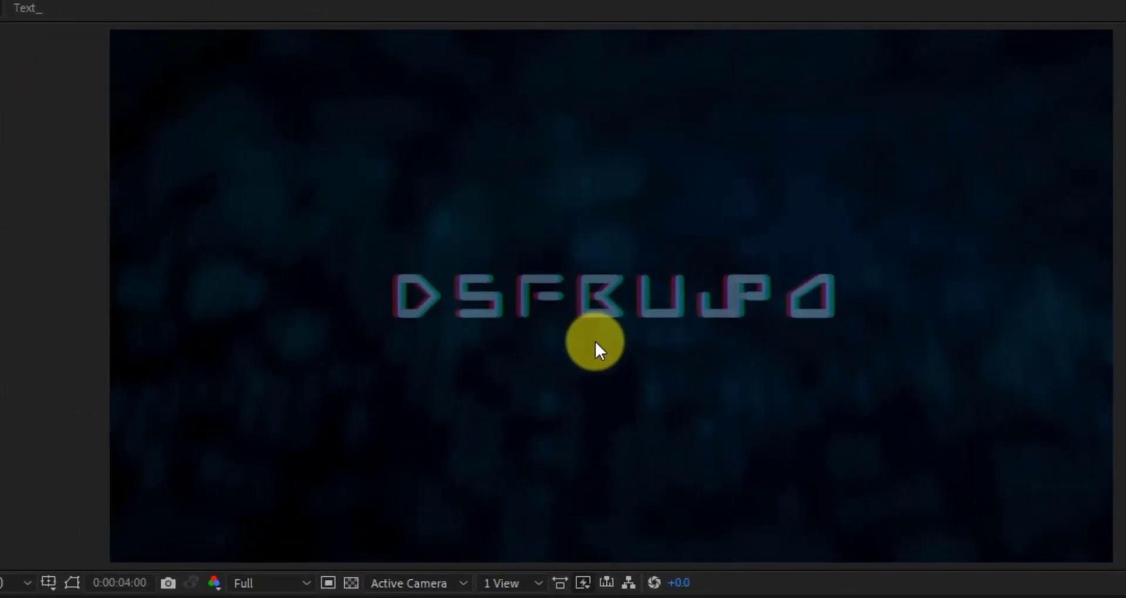
pyautogui.press('c')
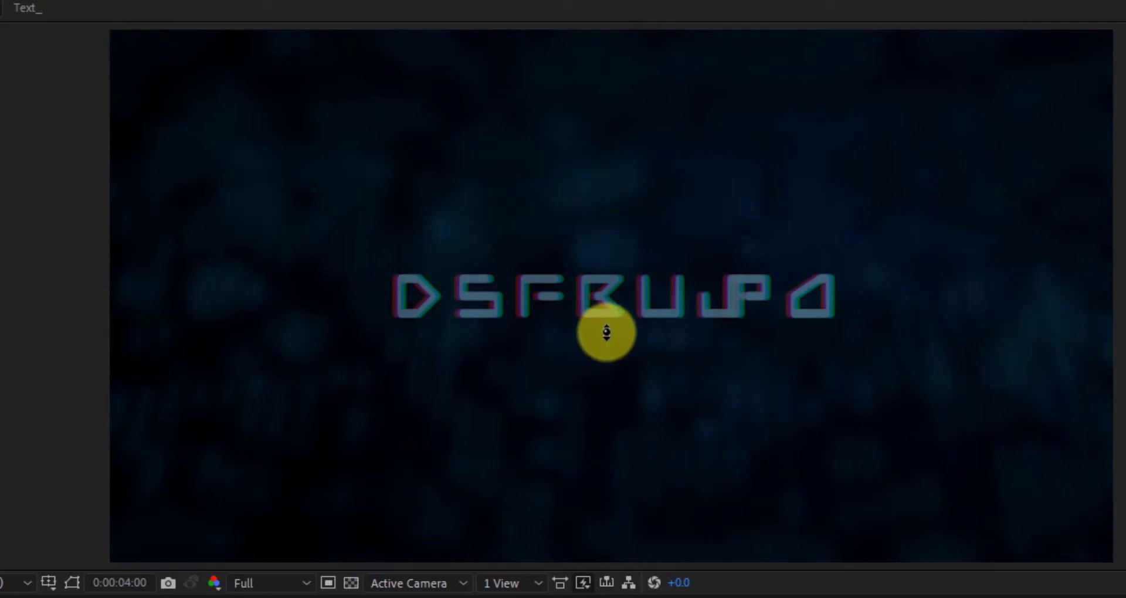
pyautogui.moveTo(606, 333); pyautogui.dragTo(608, 146)
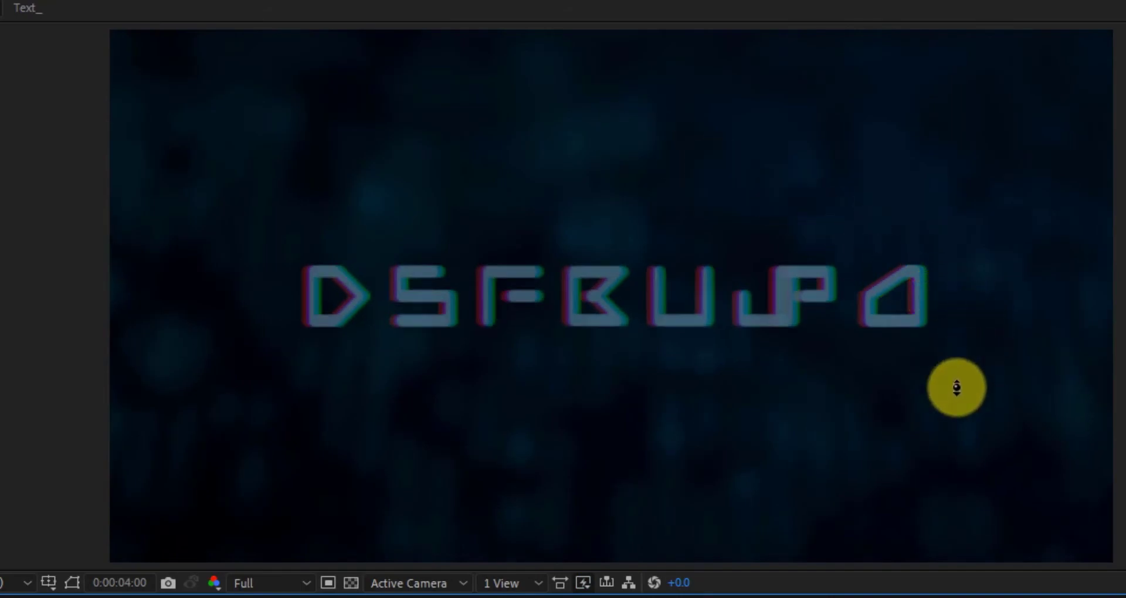
pyautogui.moveTo(850, 385); pyautogui.dragTo(841, 356)
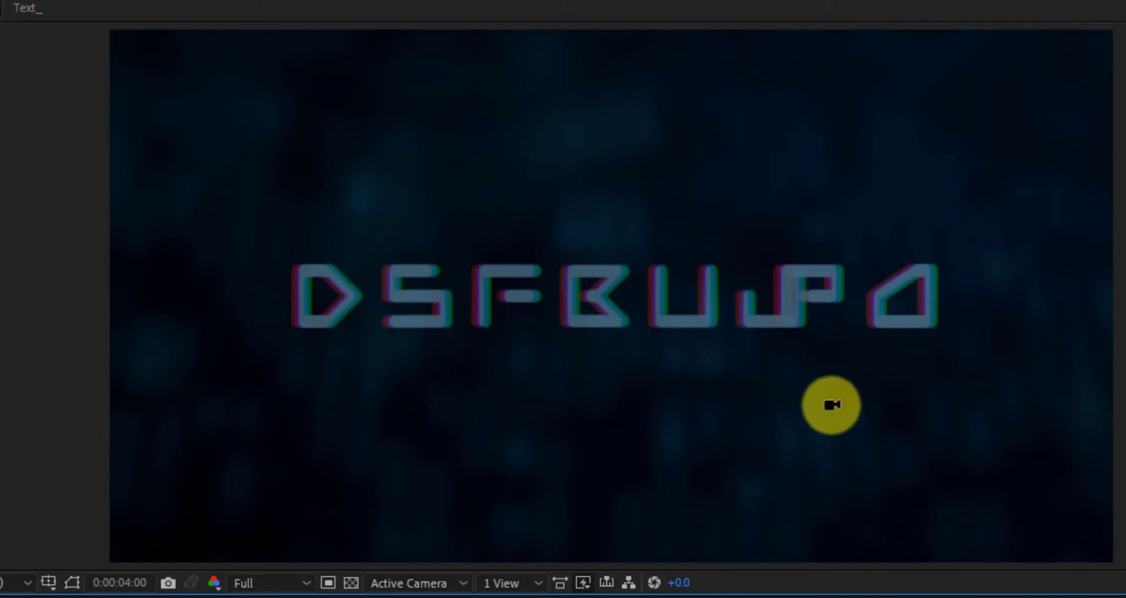
pyautogui.moveTo(831, 405); pyautogui.dragTo(797, 345)
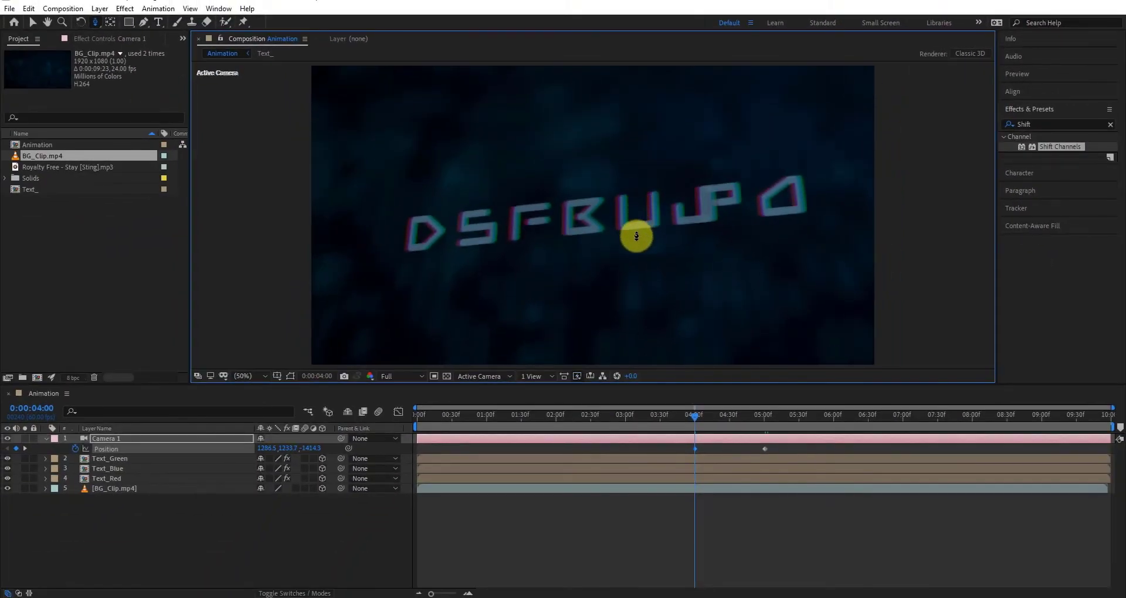
# Step: Move the 4-second camera Position keyframe to 0:00 and apply Easy Ease to both keyframes
pyautogui.click(694, 449)
pyautogui.moveTo(695, 448); pyautogui.dragTo(419, 459)
pyautogui.moveTo(663, 417); pyautogui.dragTo(421, 450)
pyautogui.rightClick(416, 448)
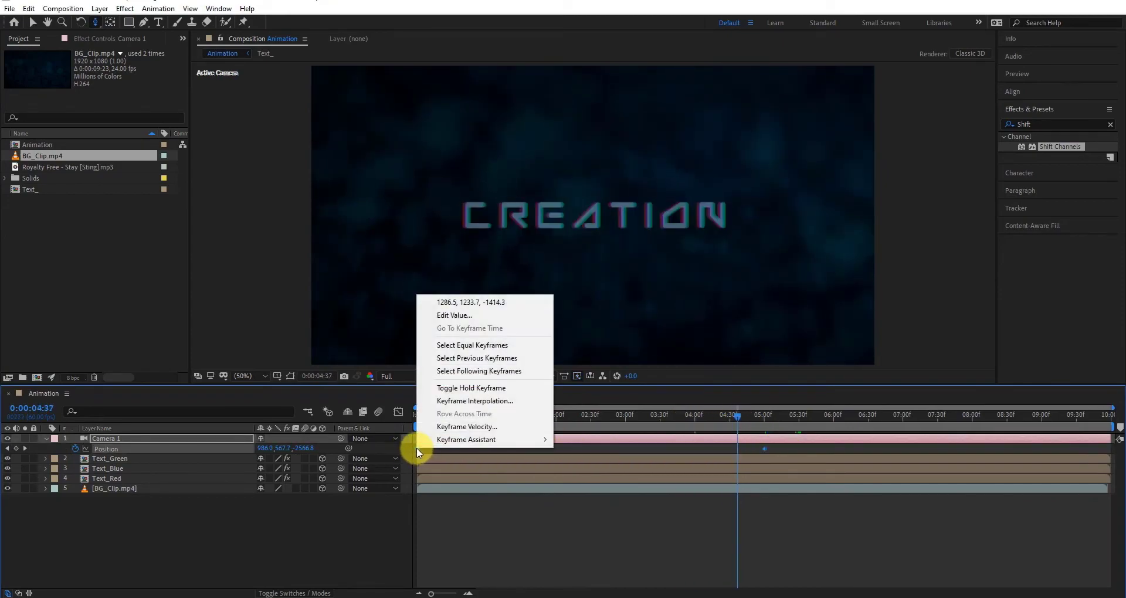
pyautogui.moveTo(481, 439)
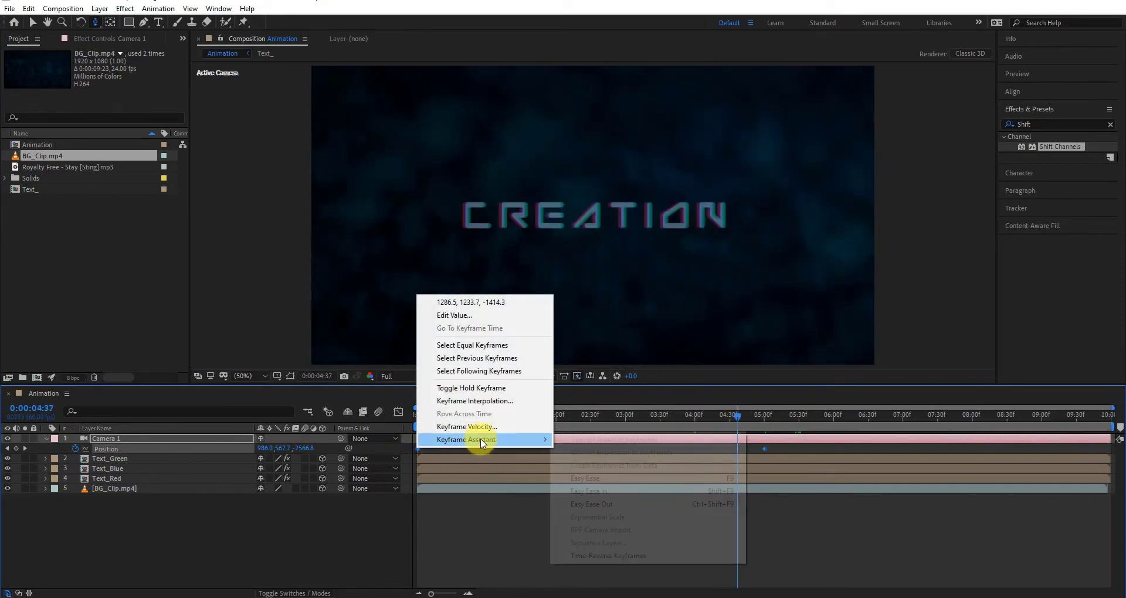
pyautogui.click(683, 483)
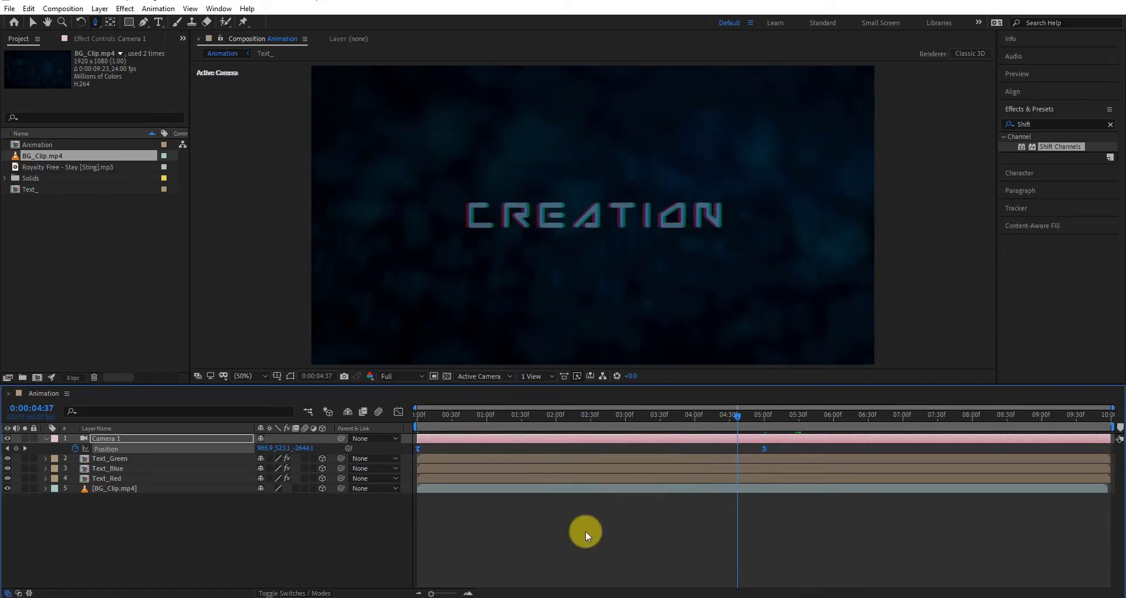
# Step: Drag the Position influence handles in the speed graph so the move peaks early and eases slowly to a stop
pyautogui.click(398, 412)
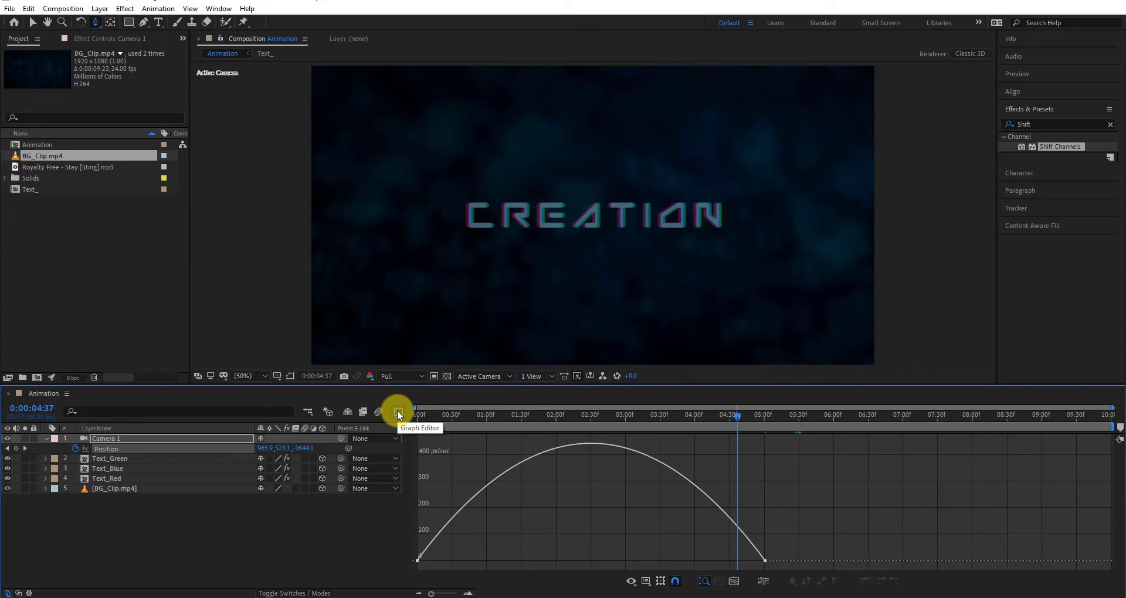
pyautogui.rightClick(780, 490)
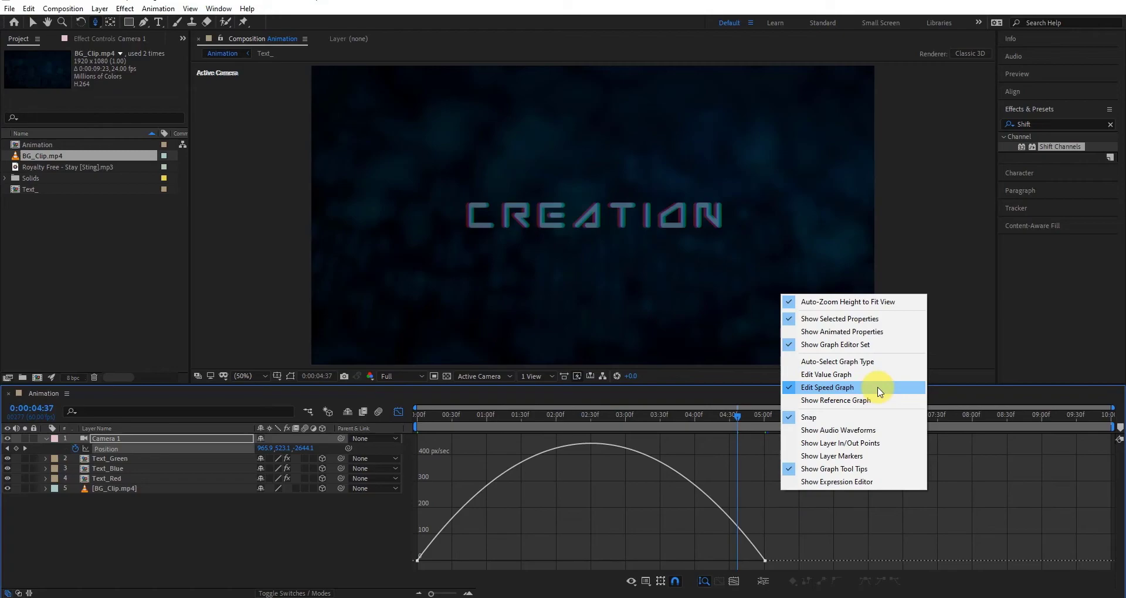
pyautogui.click(783, 513)
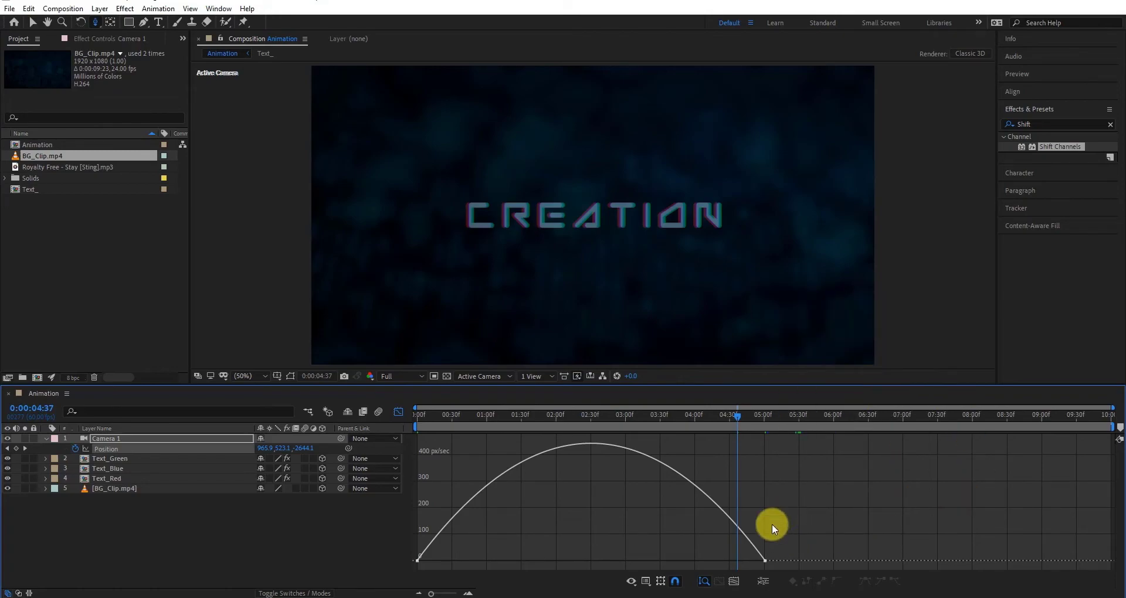
pyautogui.moveTo(746, 565); pyautogui.dragTo(633, 560)
pyautogui.moveTo(475, 558)
pyautogui.mouseDown()
pyautogui.moveTo(446, 561)
pyautogui.moveTo(480, 561)
pyautogui.mouseUp()
pyautogui.click(488, 427)
pyautogui.moveTo(488, 428); pyautogui.dragTo(618, 428)
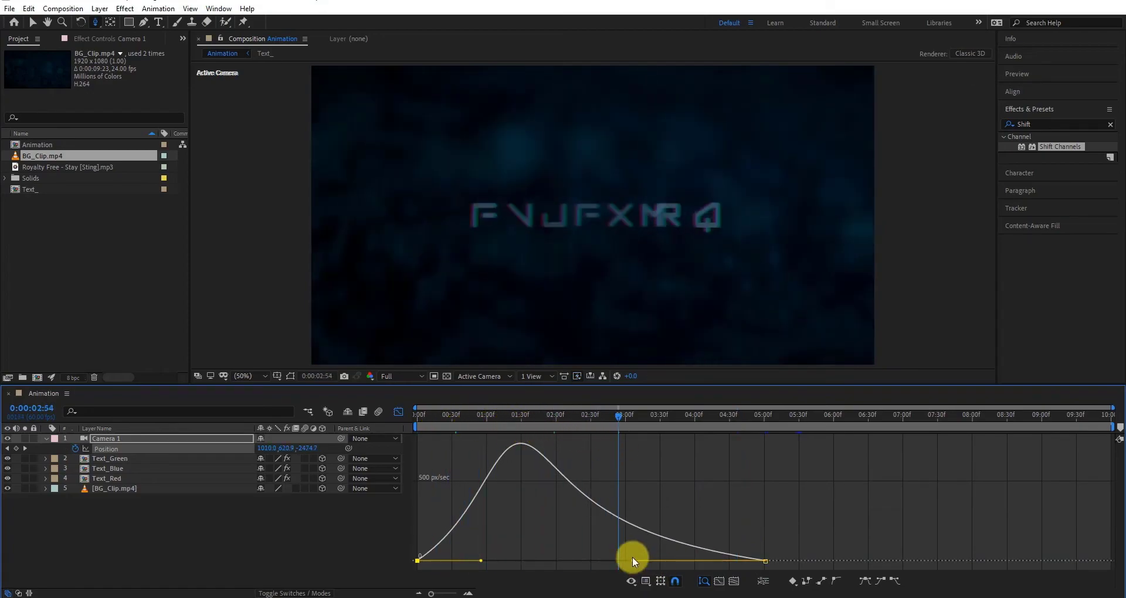
pyautogui.moveTo(632, 560); pyautogui.dragTo(649, 560)
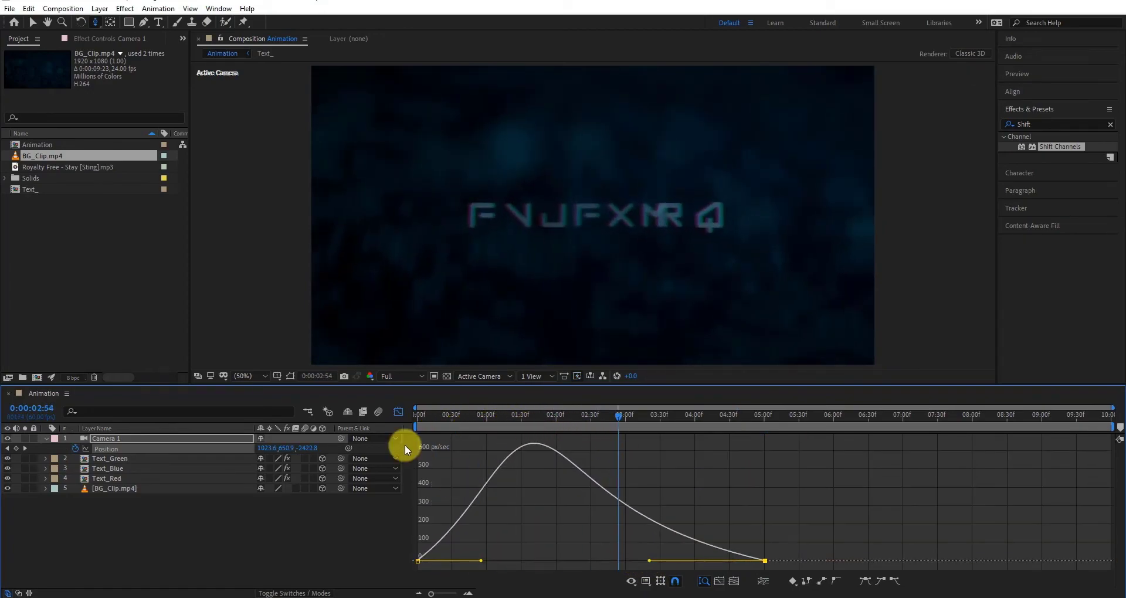
pyautogui.click(402, 411)
pyautogui.press('Home')
# Step: Add Adjustment Layer 2 and apply the Bad TV 2 - old preset found by searching 'bad t'
pyautogui.rightClick(202, 514)
pyautogui.moveTo(326, 382)
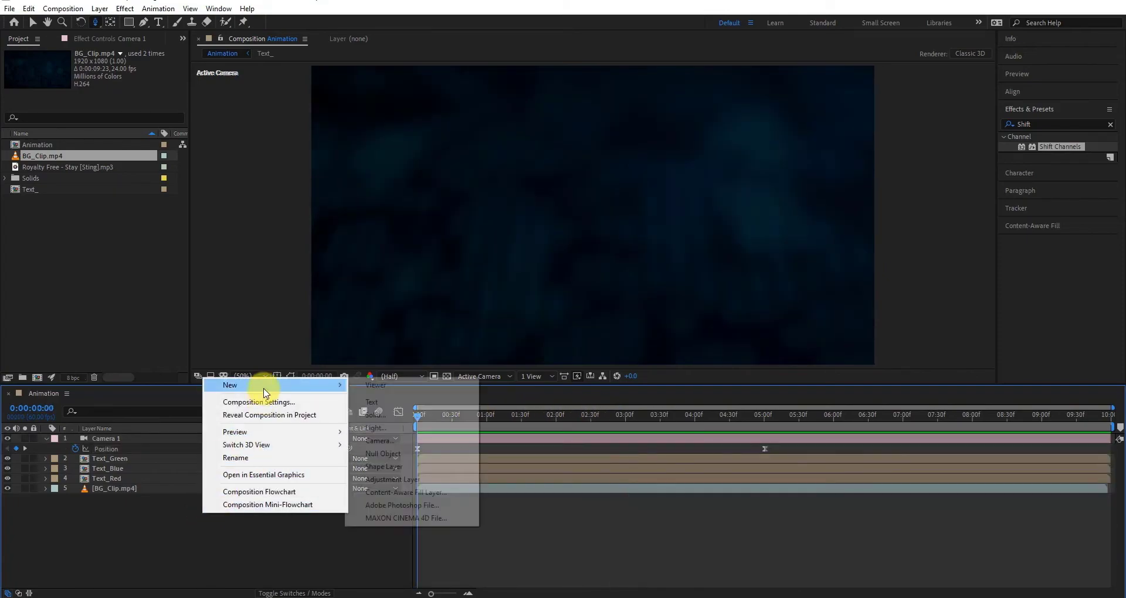
pyautogui.click(404, 480)
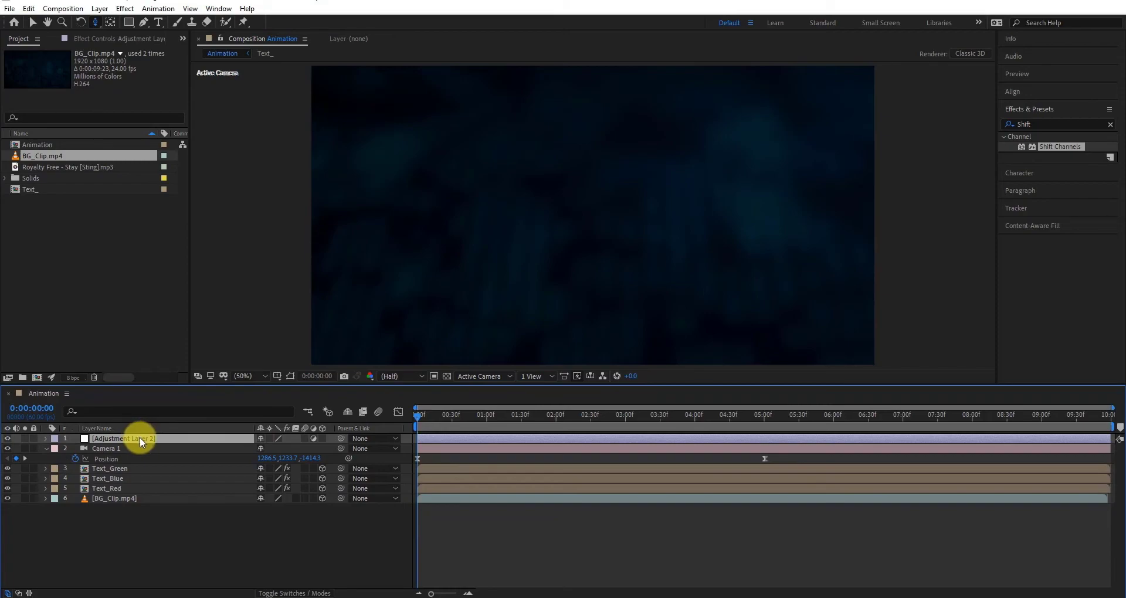
pyautogui.click(1045, 123)
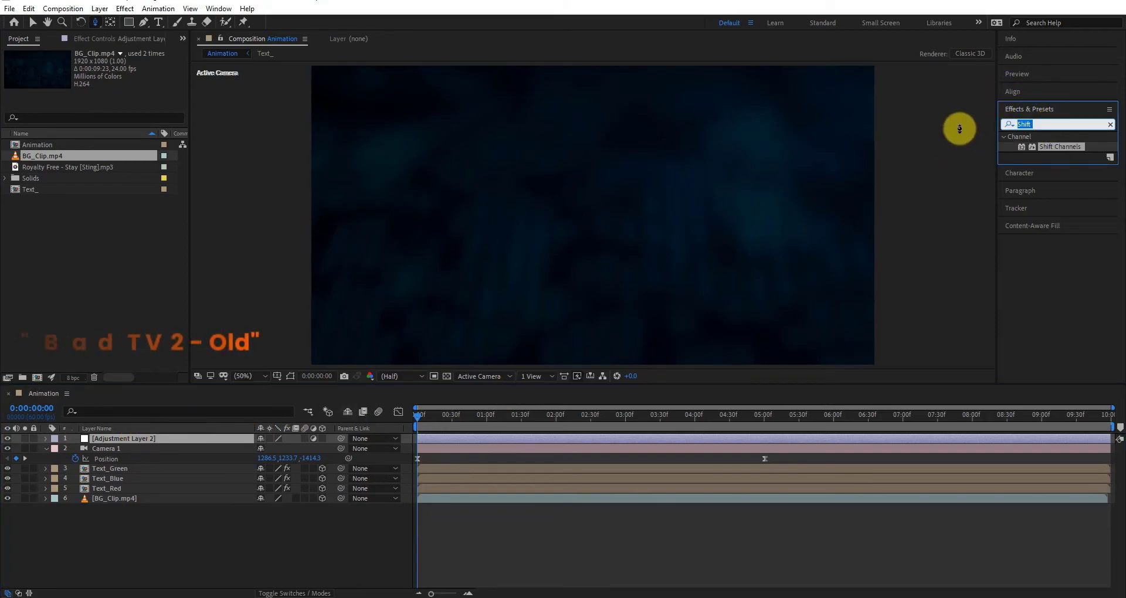
pyautogui.write('bad t')
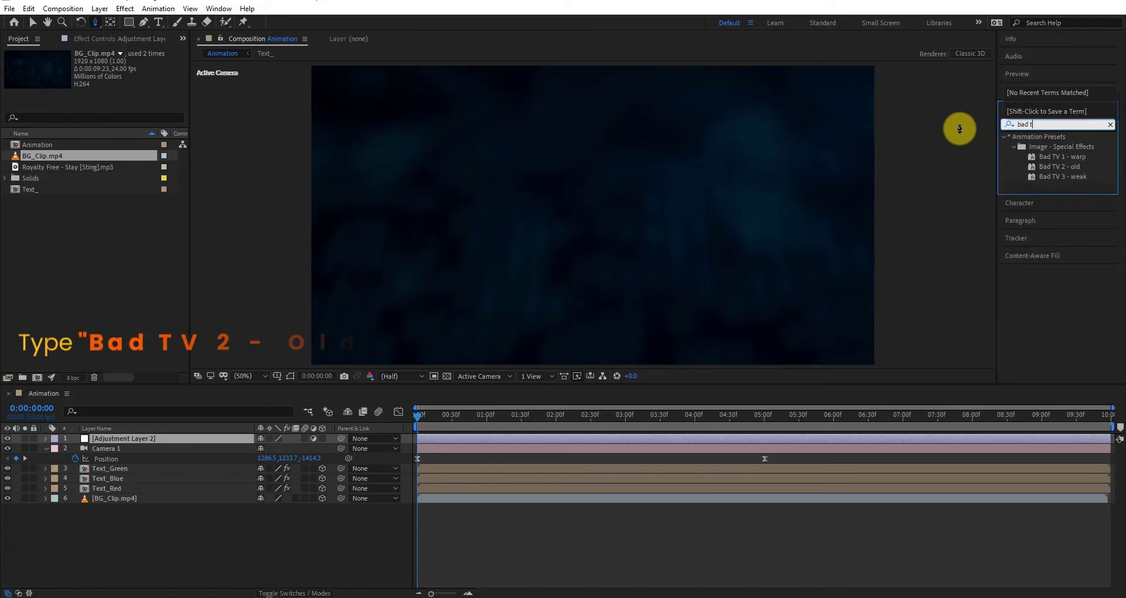
pyautogui.click(1063, 167)
pyautogui.doubleClick(1068, 166)
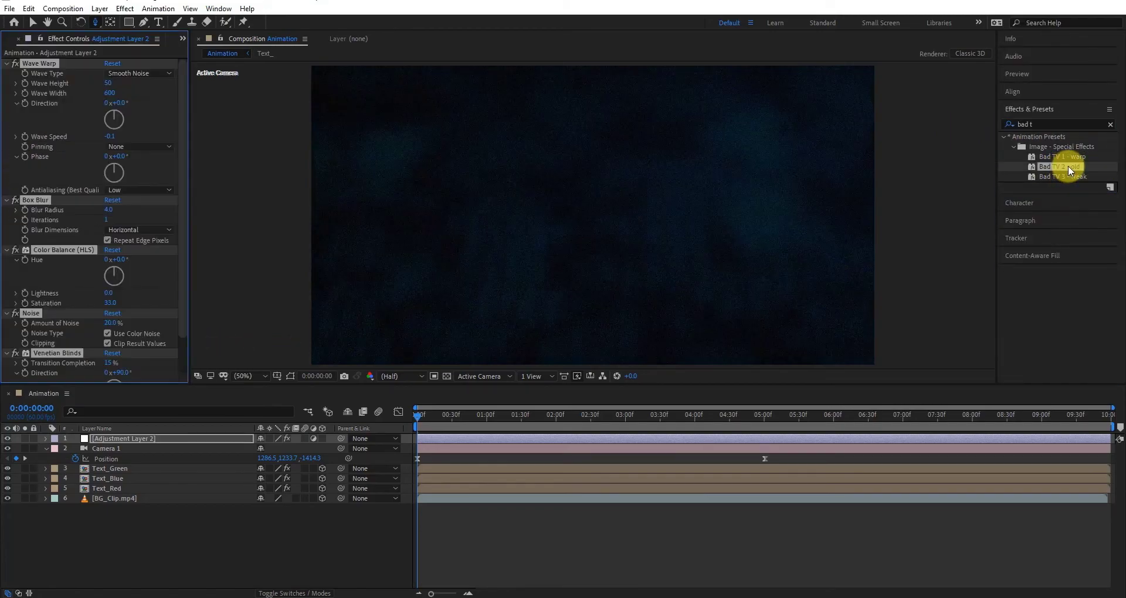
# Step: At 3:32, set the Bad TV Amount of Noise to 6%
pyautogui.click(45, 63)
pyautogui.click(17, 62)
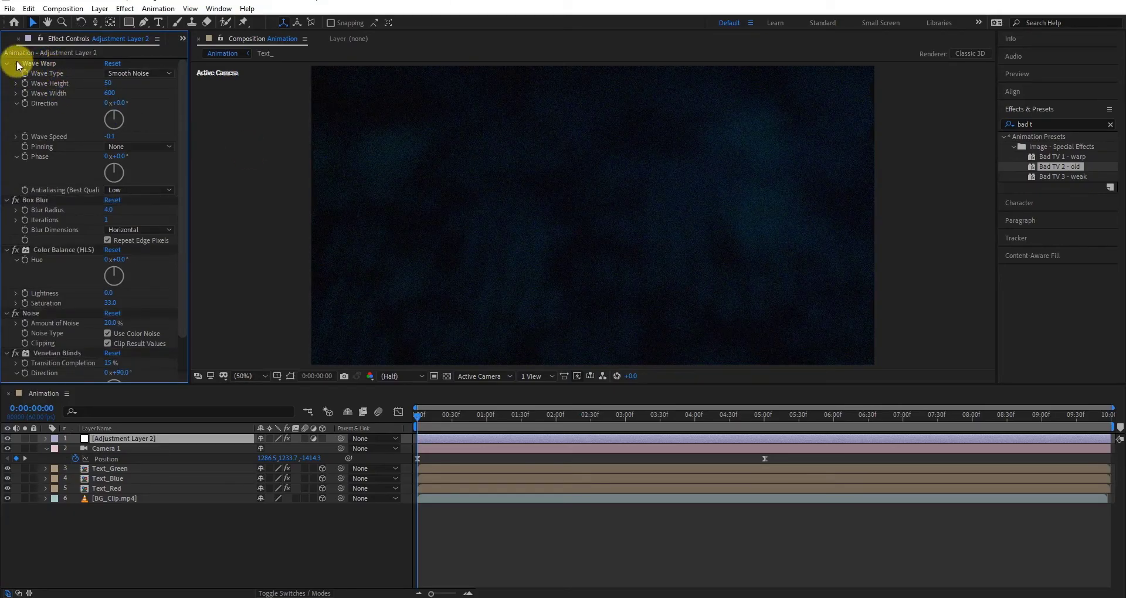
pyautogui.click(662, 415)
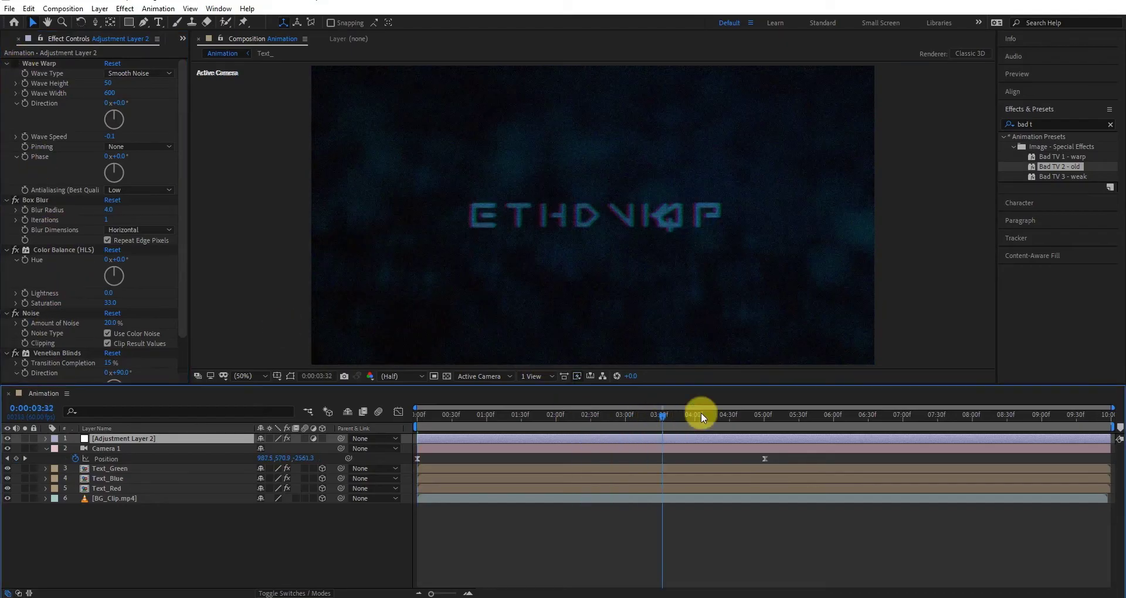
pyautogui.click(111, 323)
pyautogui.write('10')
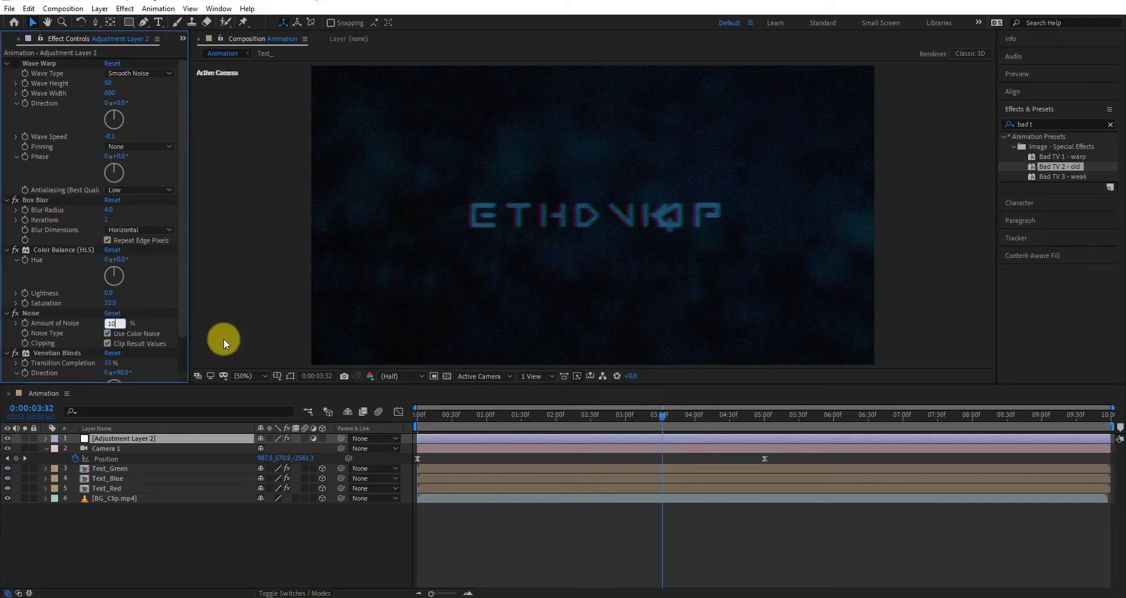
pyautogui.press('Return')
pyautogui.press('/')
pyautogui.press(',')
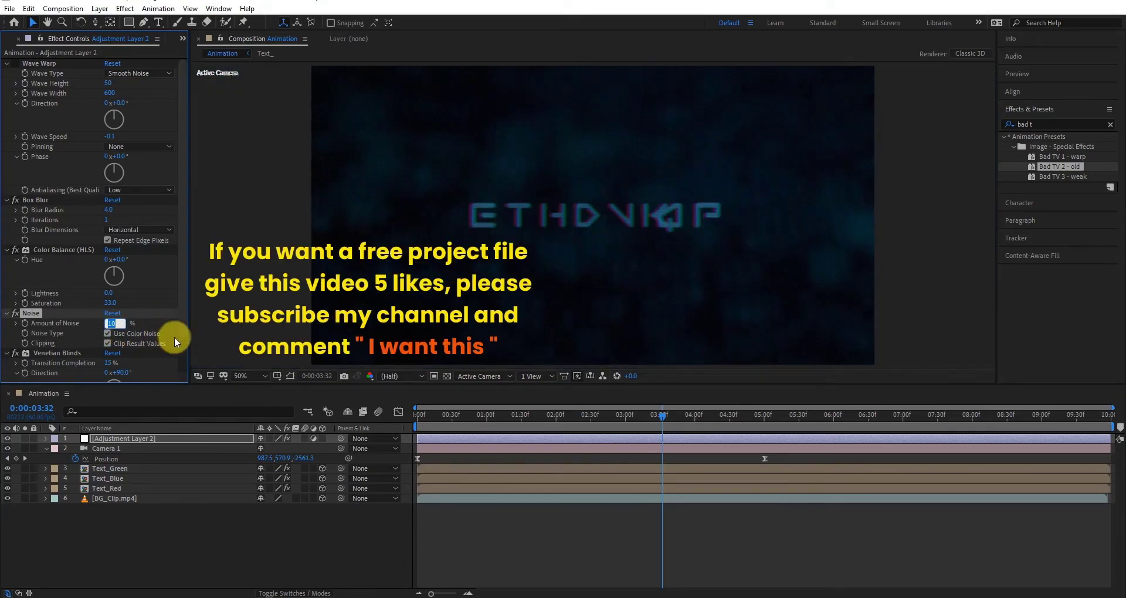
pyautogui.write('6')
pyautogui.press('Return')
# Step: Preview the glitch animation with the viewer resolution set to Full
pyautogui.click(520, 516)
pyautogui.press('space')
pyautogui.press('space')
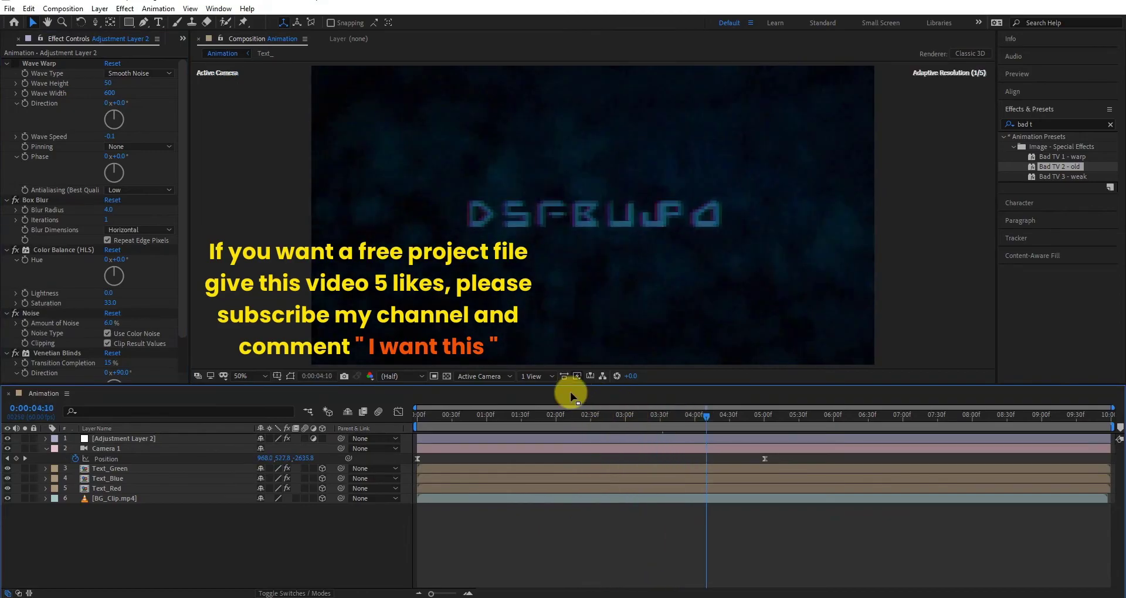
pyautogui.click(392, 376)
pyautogui.click(406, 403)
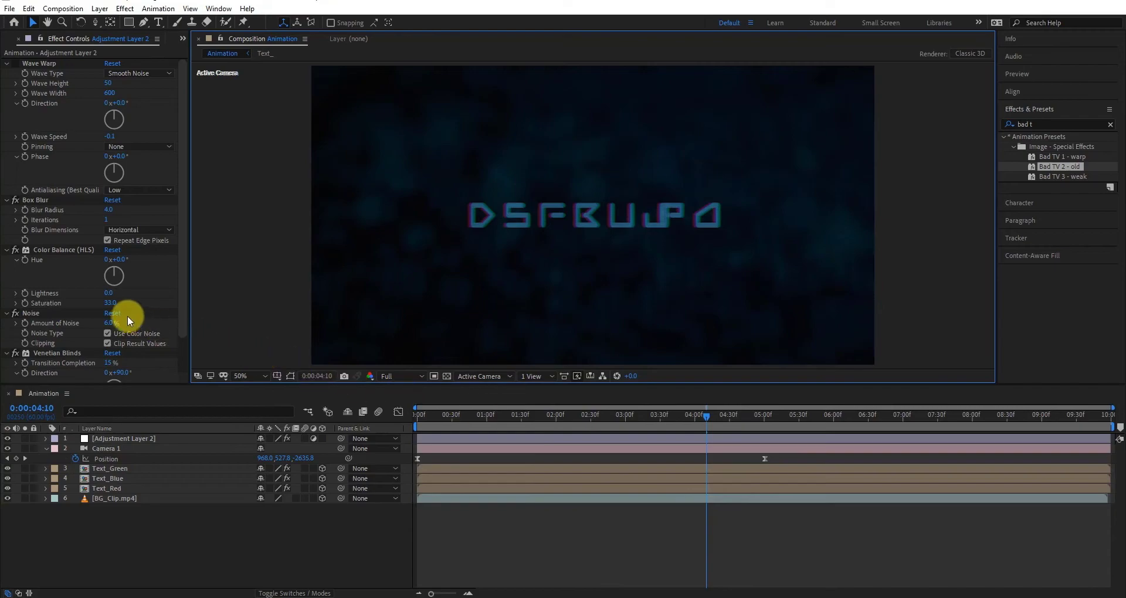
pyautogui.scroll(-1, 146, 305)
pyautogui.scroll(1, 143, 321)
# Step: Make Adjustment Layer 2 a 3D layer and move it beneath Camera 1
pyautogui.click(322, 438)
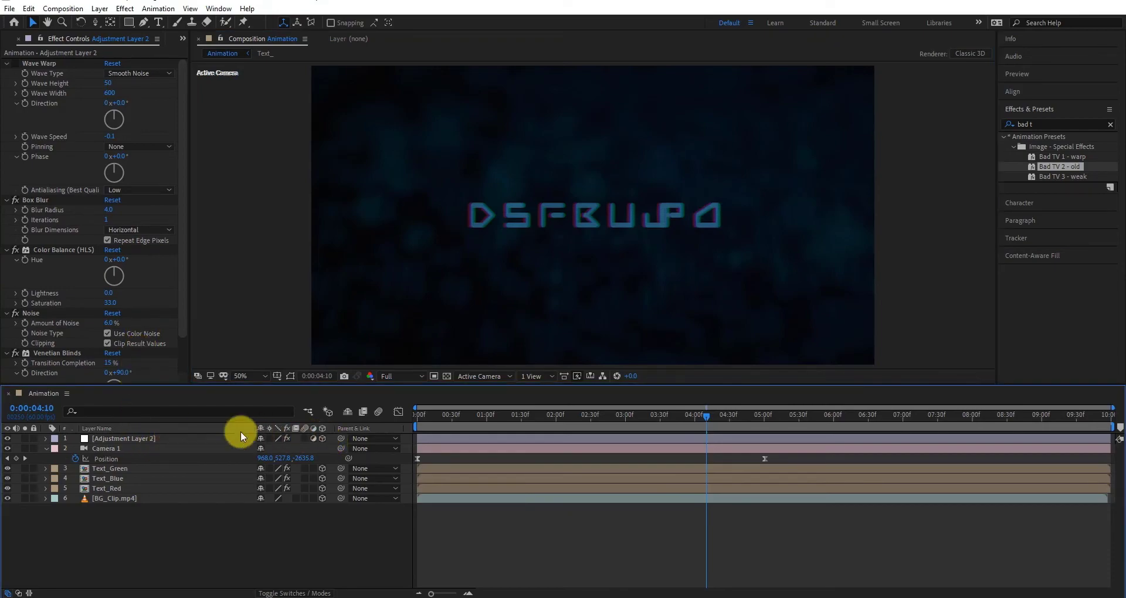
pyautogui.moveTo(199, 435); pyautogui.dragTo(200, 459)
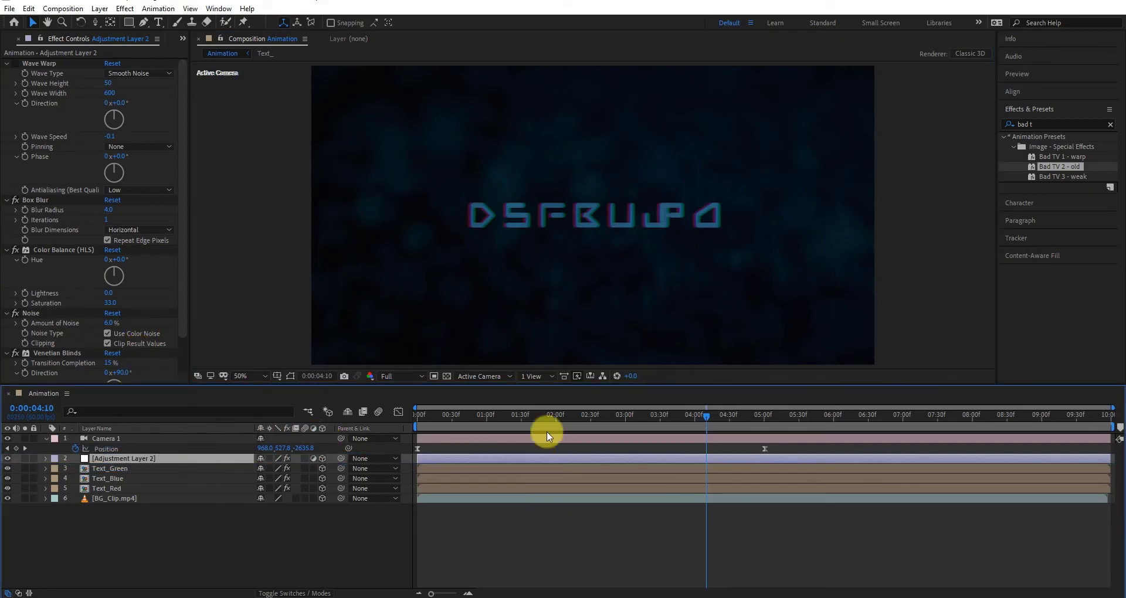
pyautogui.moveTo(683, 415); pyautogui.dragTo(702, 446)
pyautogui.click(746, 525)
pyautogui.click(224, 438)
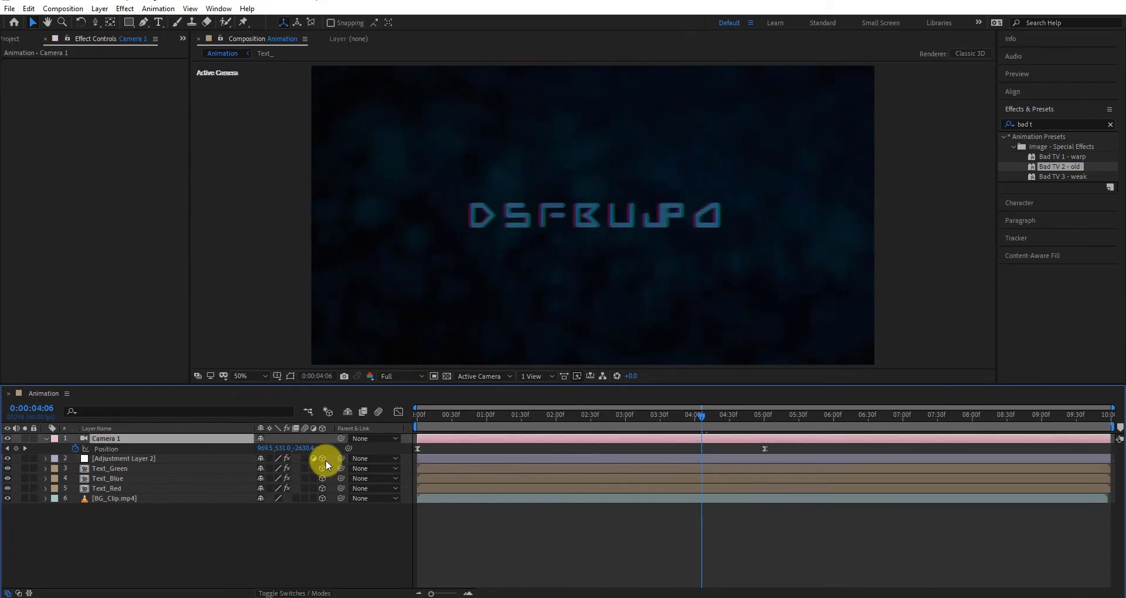
pyautogui.click(18, 39)
pyautogui.click(185, 532)
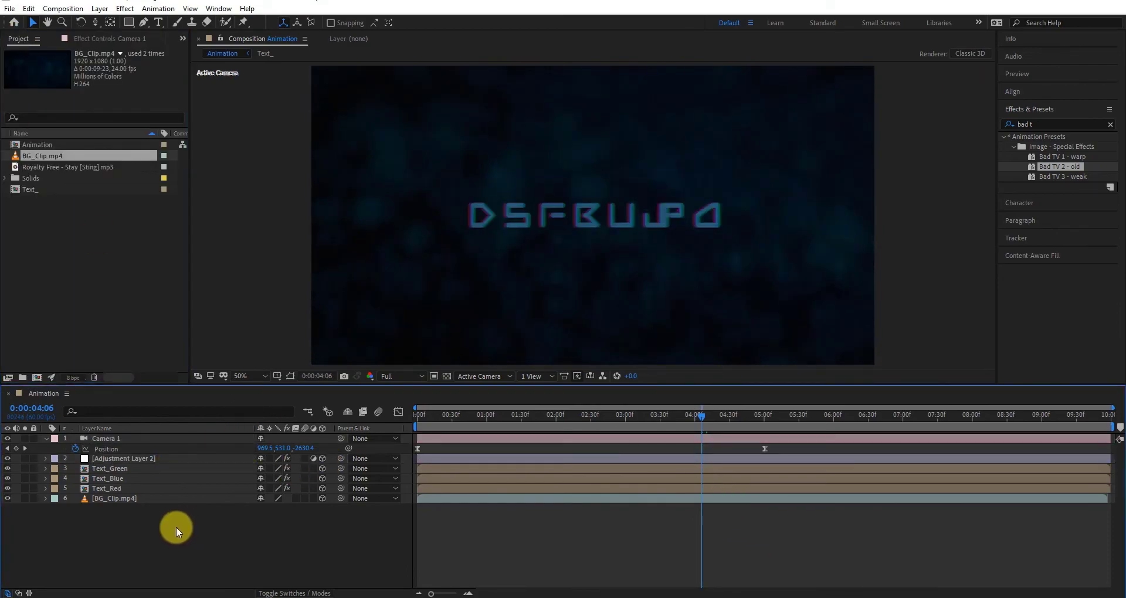
# Step: Create a black 1920×1020 solid, Black Solid 2, at the top of the timeline
pyautogui.rightClick(176, 526)
pyautogui.moveTo(241, 400)
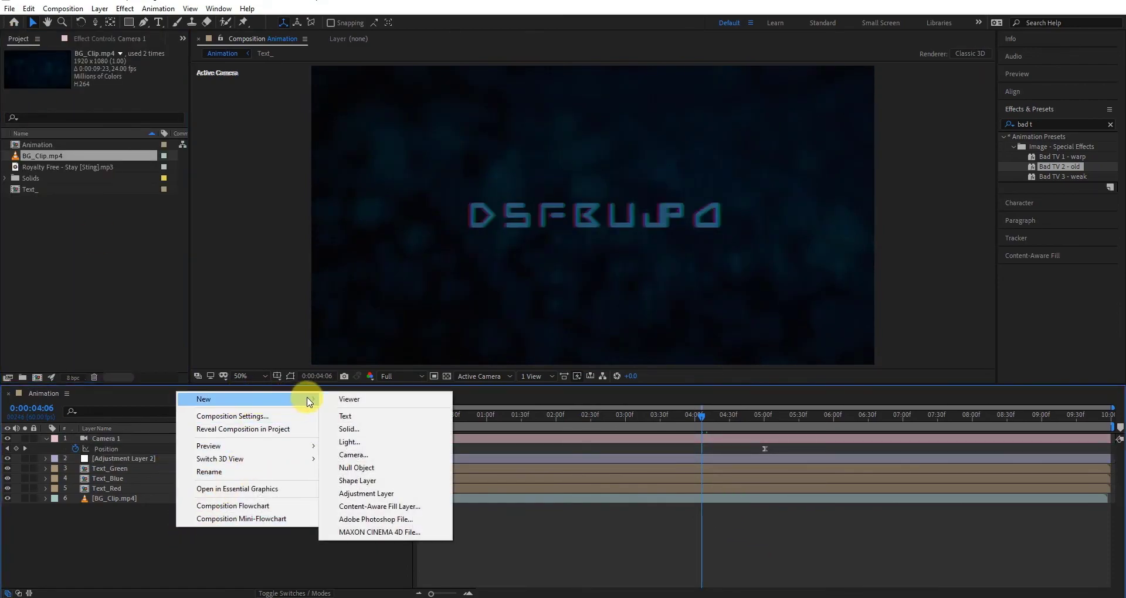
pyautogui.click(381, 431)
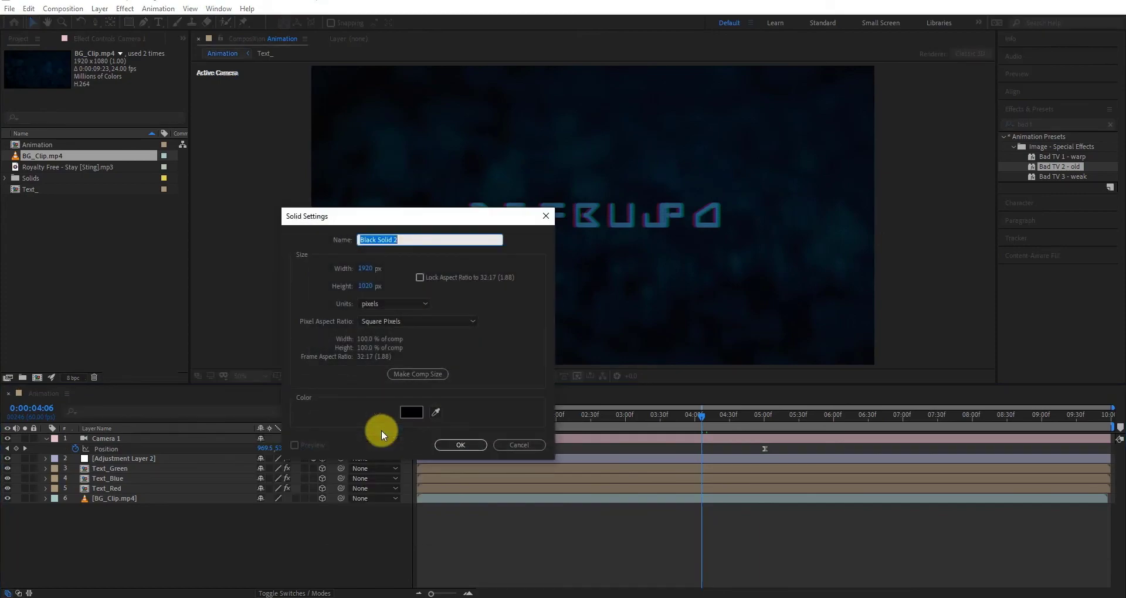
pyautogui.click(412, 410)
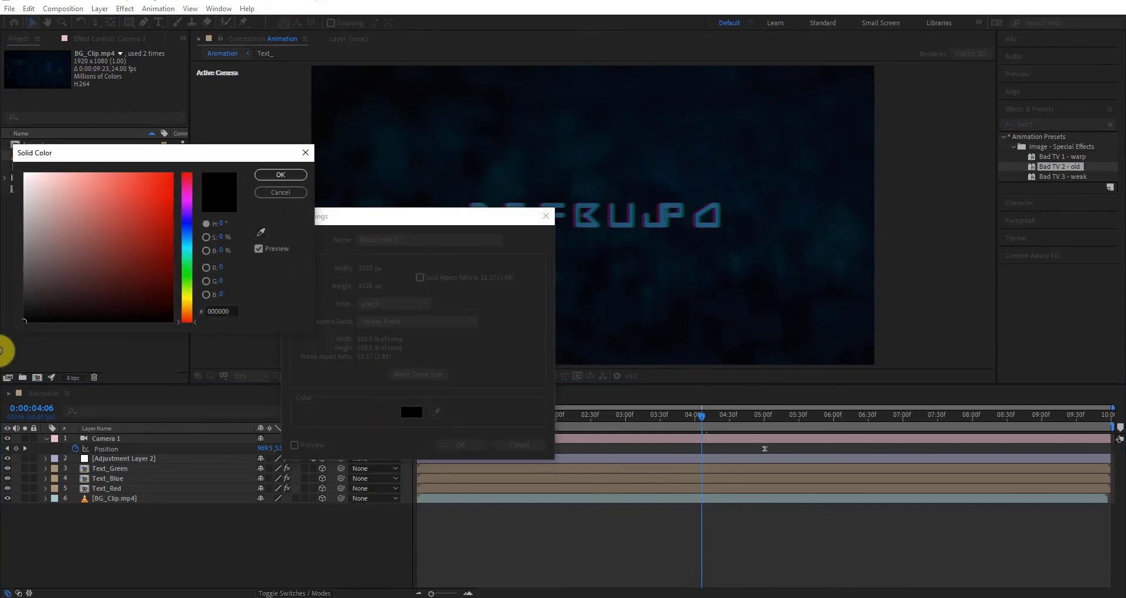
pyautogui.click(282, 175)
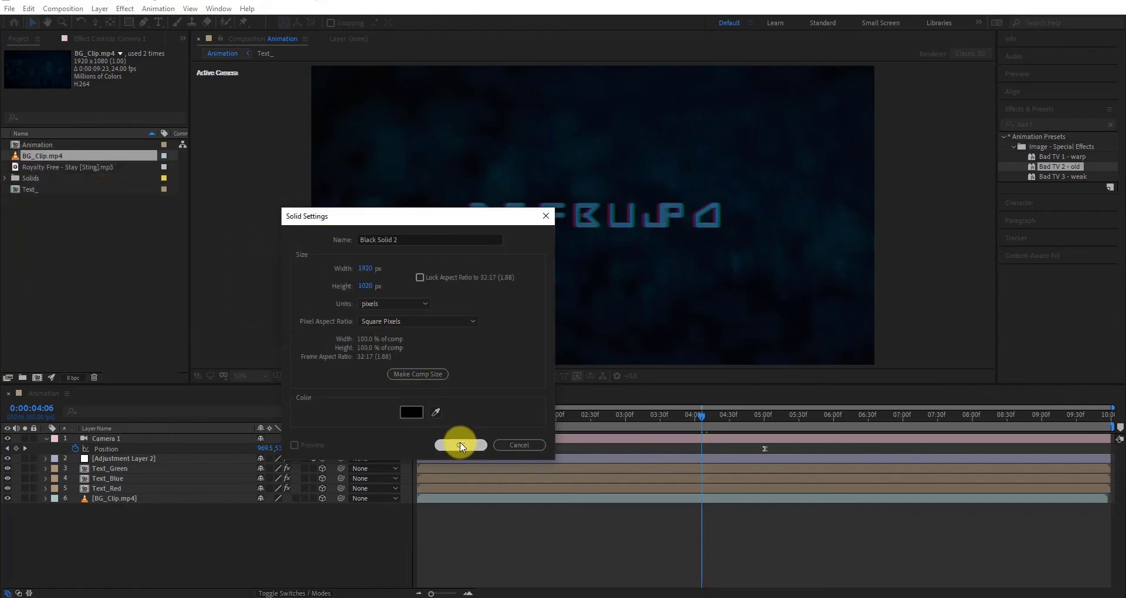
pyautogui.click(461, 445)
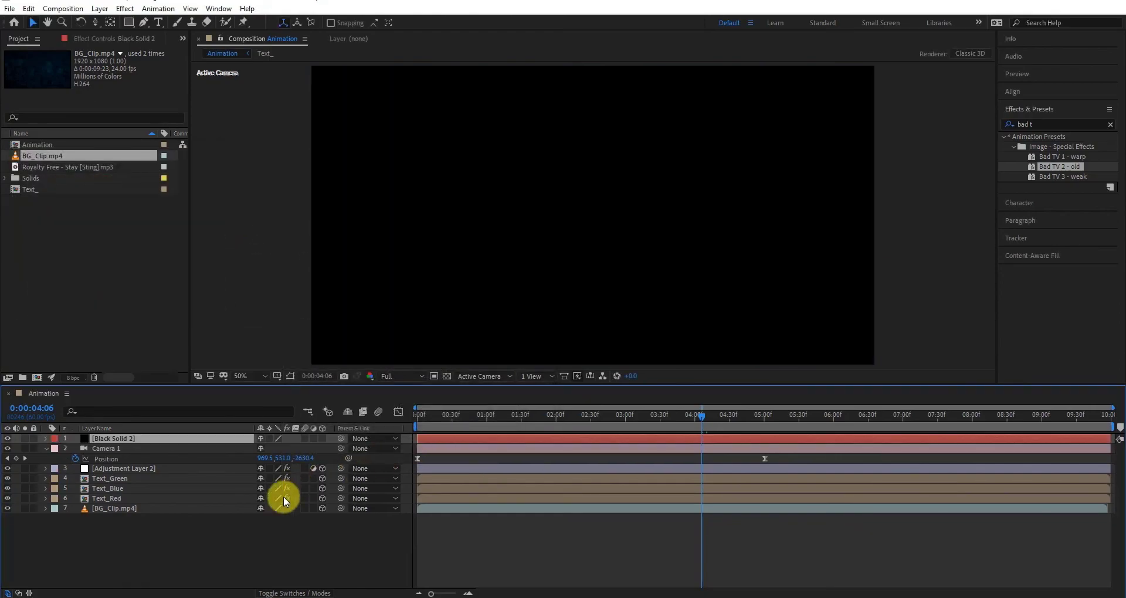
# Step: Apply CC Jaws to the black solid, set Height to 0%, and raise Completion past 46%
pyautogui.click(1028, 128)
pyautogui.write('cc')
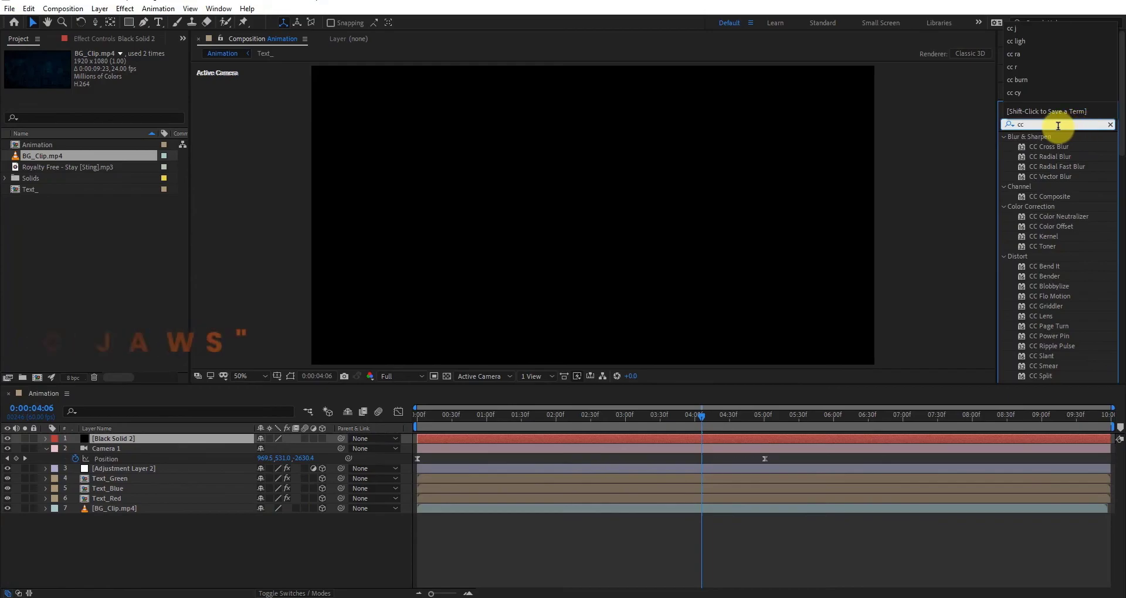
pyautogui.write(' j')
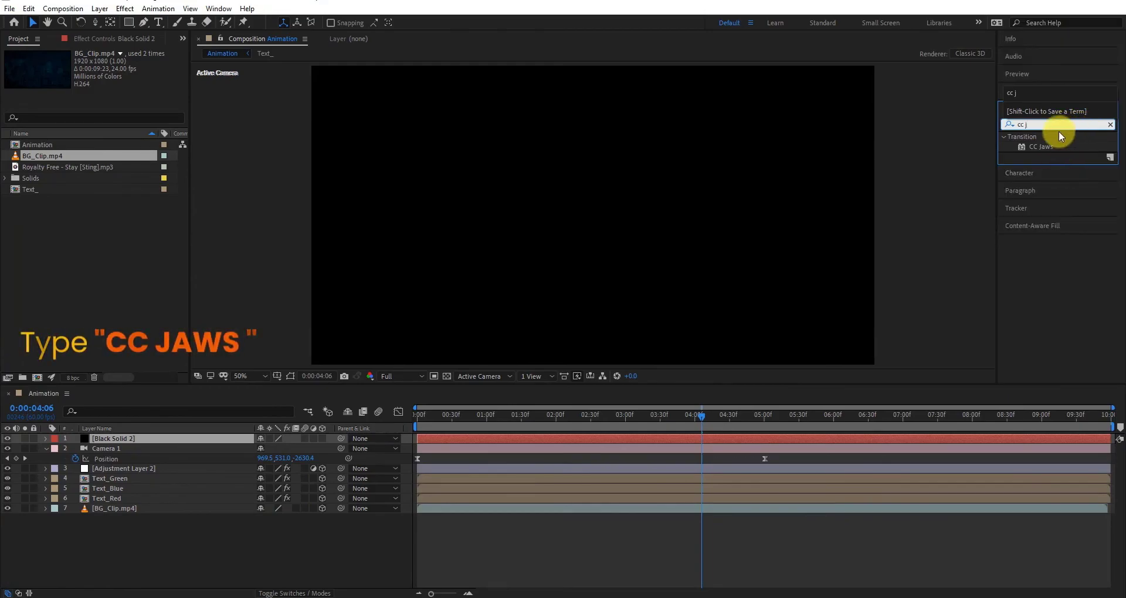
pyautogui.moveTo(1050, 147); pyautogui.dragTo(158, 60)
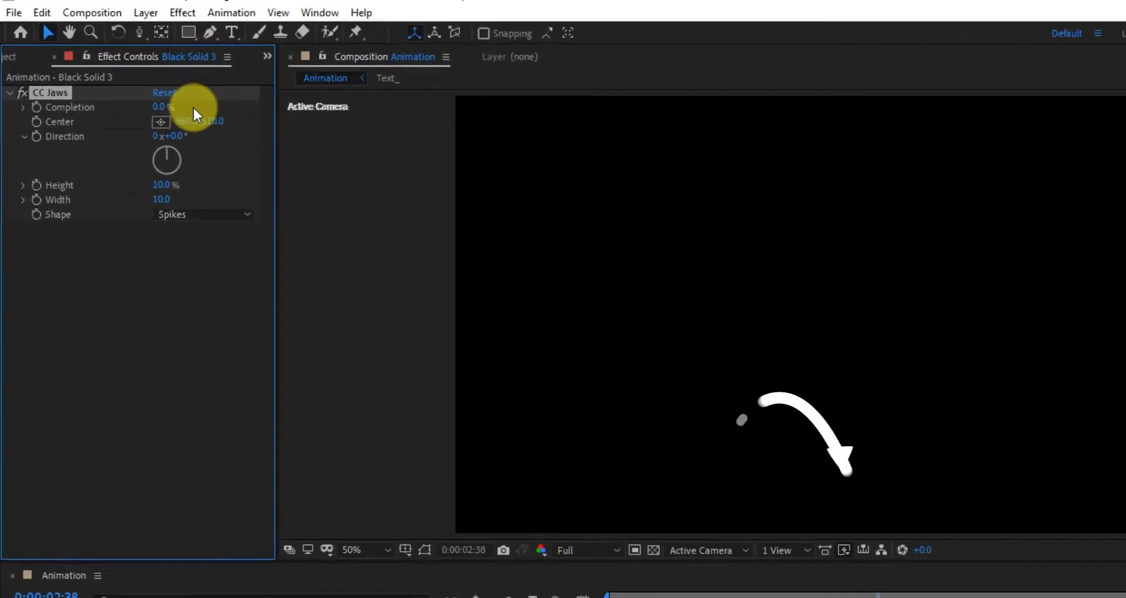
pyautogui.moveTo(111, 76); pyautogui.dragTo(120, 74)
pyautogui.moveTo(266, 163); pyautogui.dragTo(307, 164)
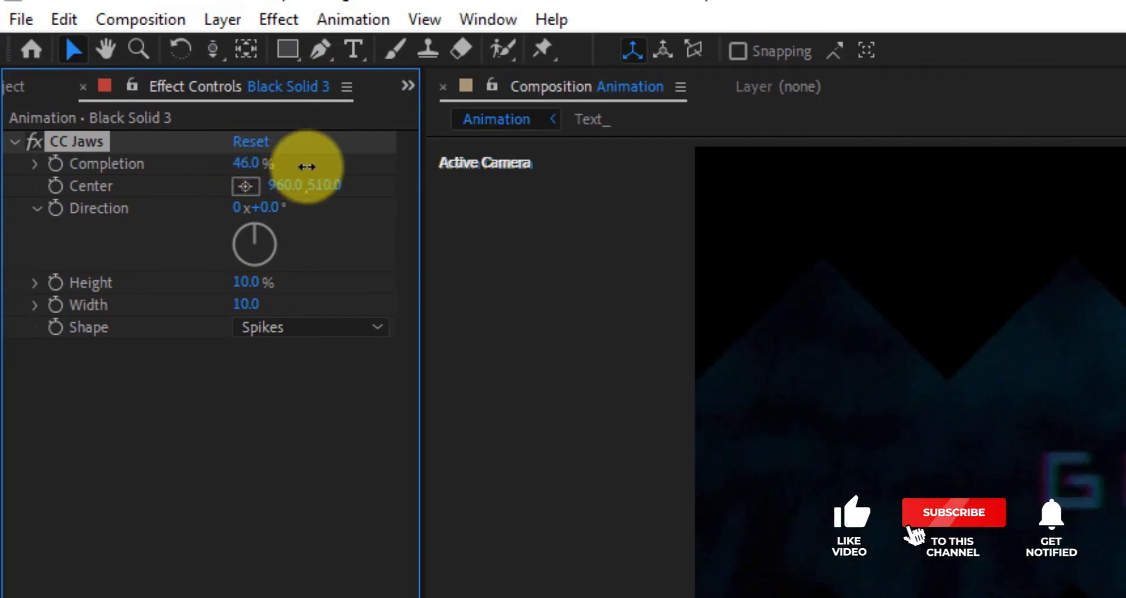
pyautogui.moveTo(253, 290); pyautogui.dragTo(190, 284)
pyautogui.moveTo(244, 165); pyautogui.dragTo(315, 165)
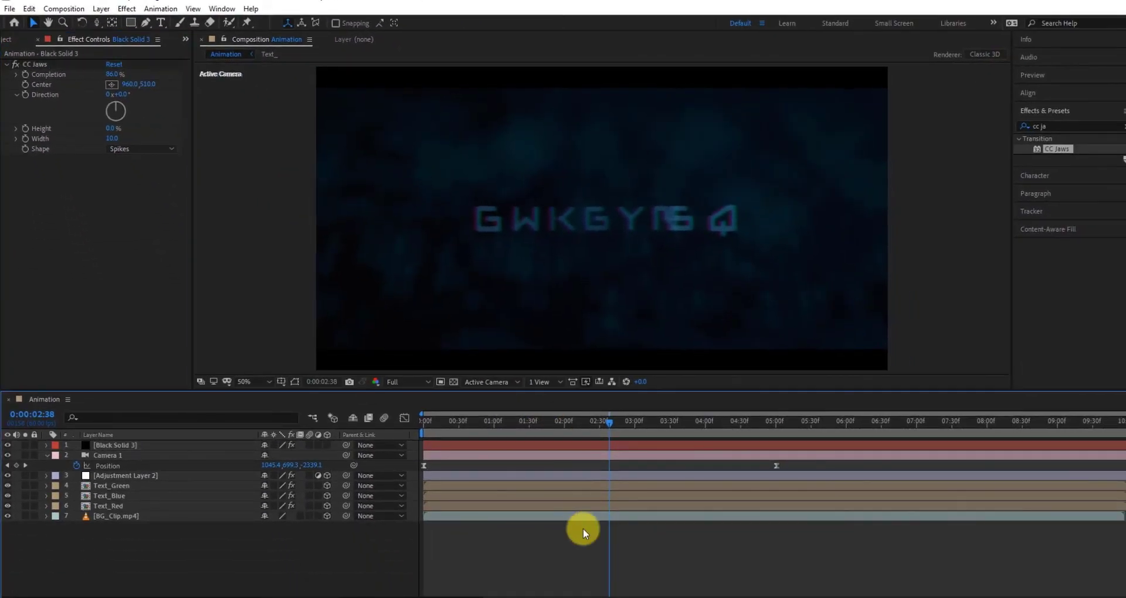